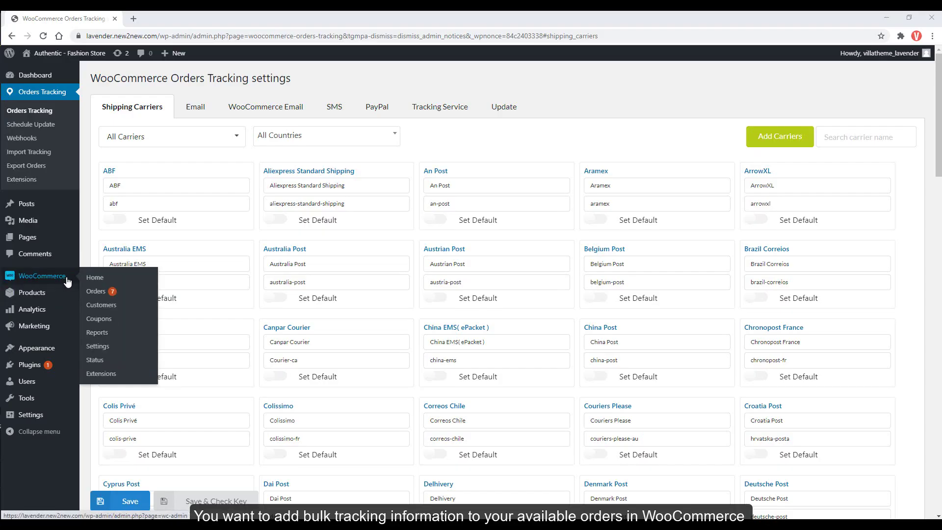
# Open WooCommerce > Orders in a new browser tab and switch to it.
pyautogui.middleClick(96, 291)
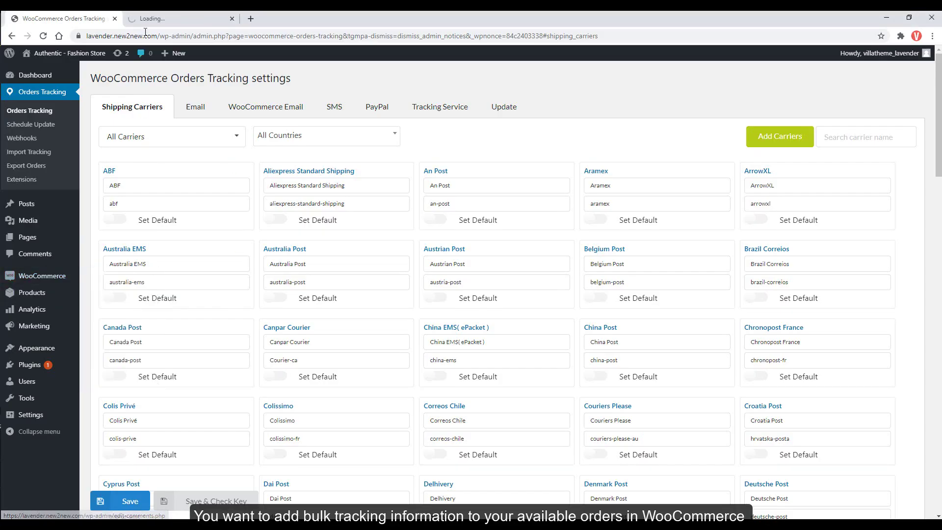
pyautogui.click(147, 25)
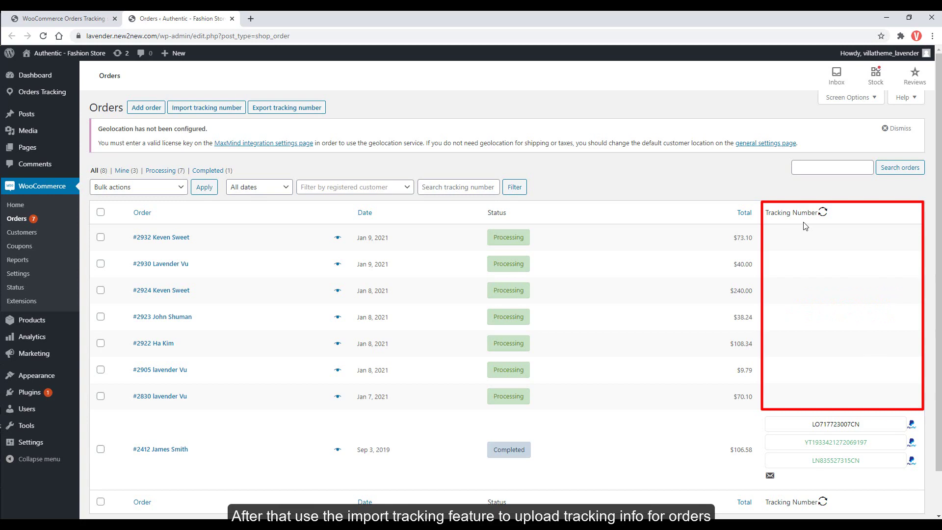
# Open Orders Tracking's Export Orders page in a new tab and review its filename pattern.
pyautogui.moveTo(60, 97)
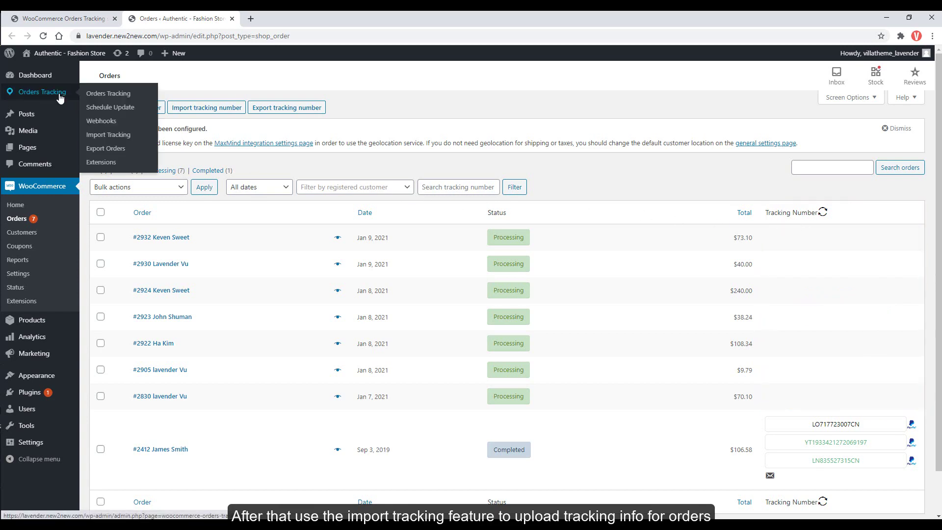
pyautogui.middleClick(112, 148)
pyautogui.click(300, 18)
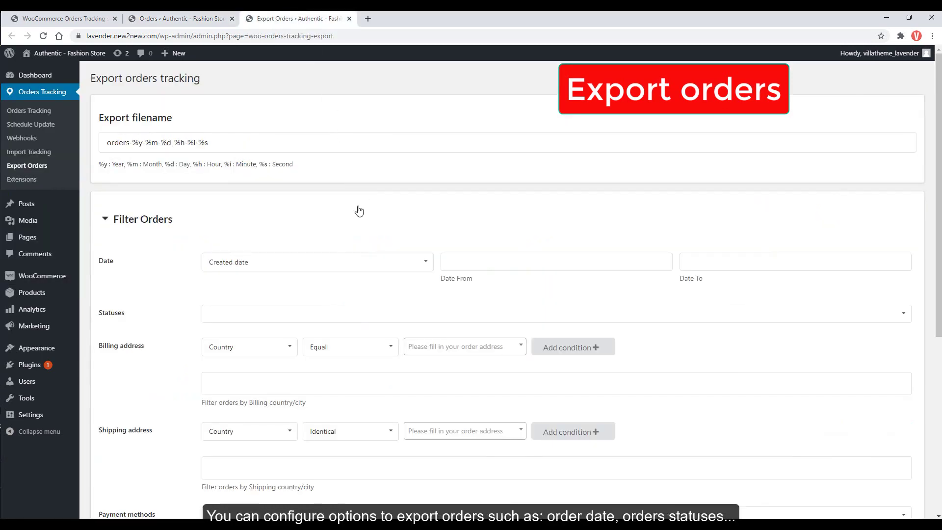
pyautogui.click(219, 145)
pyautogui.scroll(-1, 269, 227)
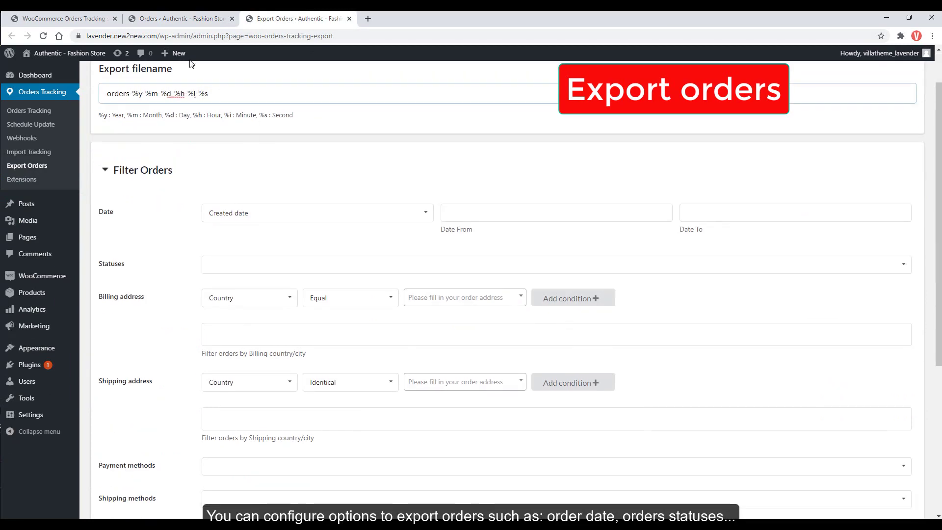
pyautogui.click(182, 18)
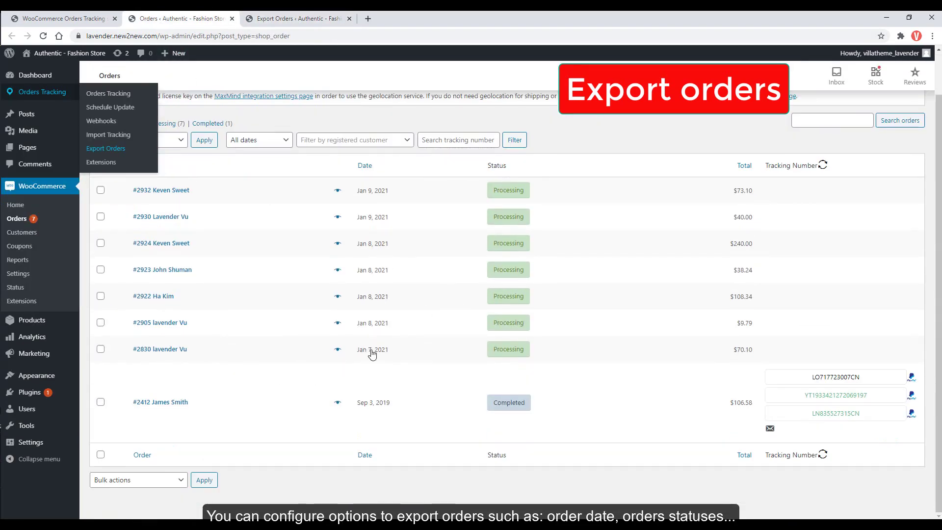
pyautogui.click(297, 18)
# Set the export's Date From to 2021-01-07.
pyautogui.click(451, 212)
pyautogui.click(500, 277)
pyautogui.click(713, 212)
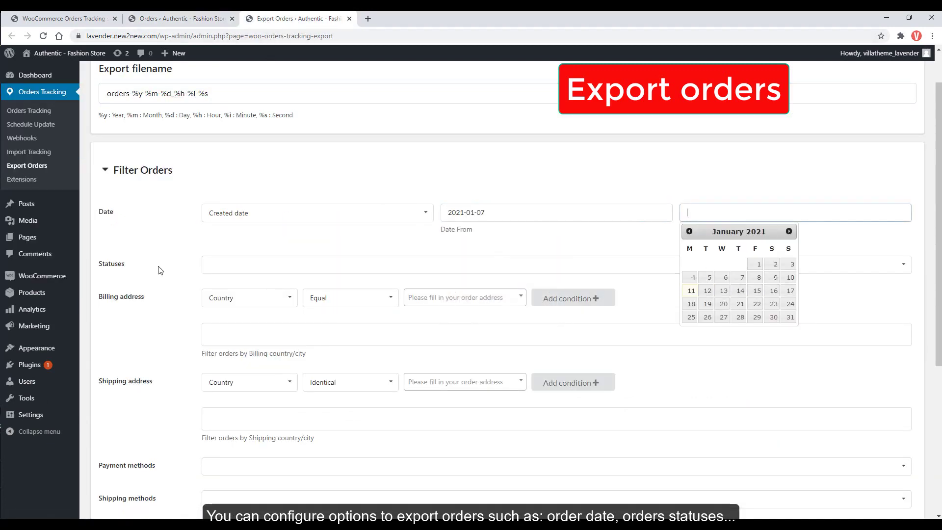
# Try the order status and shipping address filters, leaving them all empty.
pyautogui.click(224, 271)
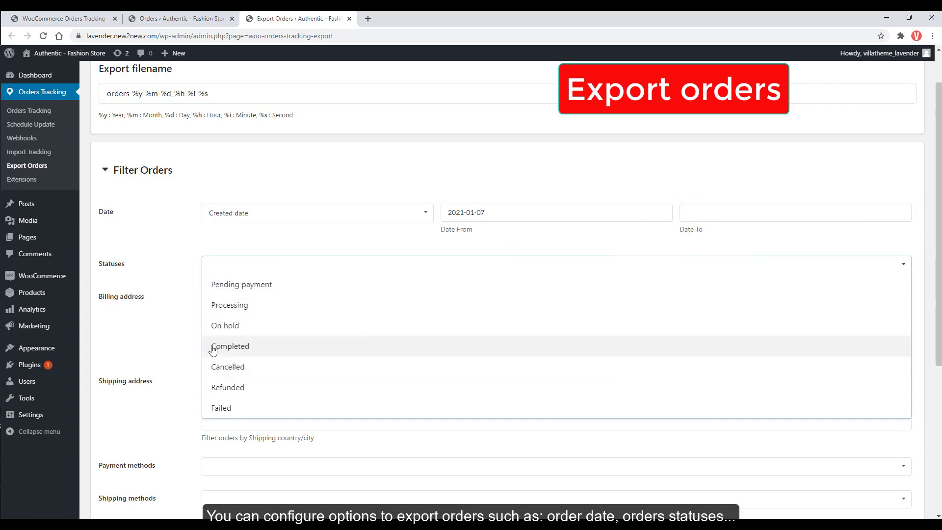
pyautogui.click(231, 305)
pyautogui.click(230, 325)
pyautogui.click(301, 265)
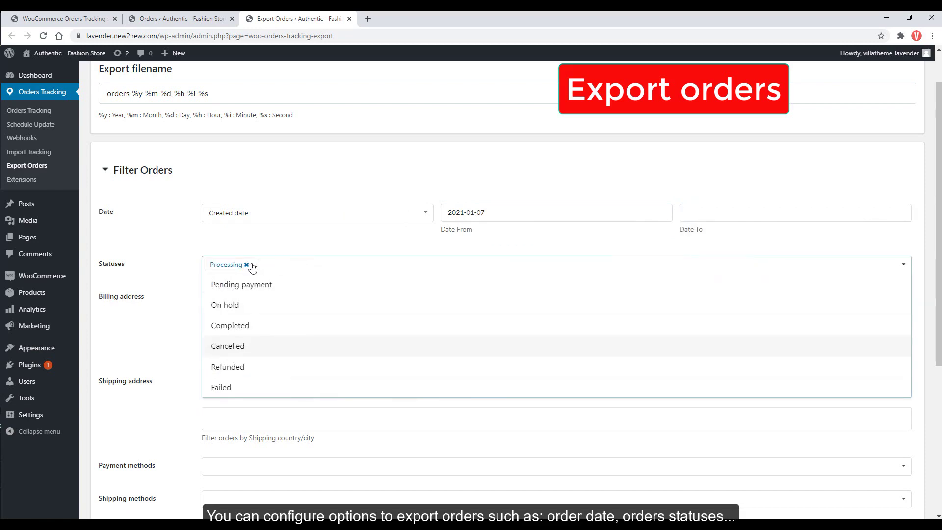
pyautogui.click(246, 264)
pyautogui.click(172, 359)
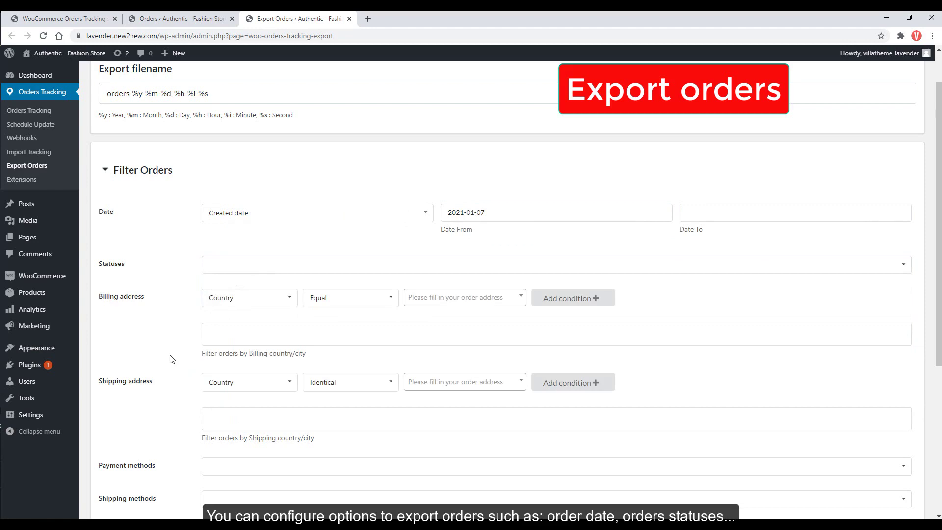
pyautogui.click(228, 385)
pyautogui.click(322, 387)
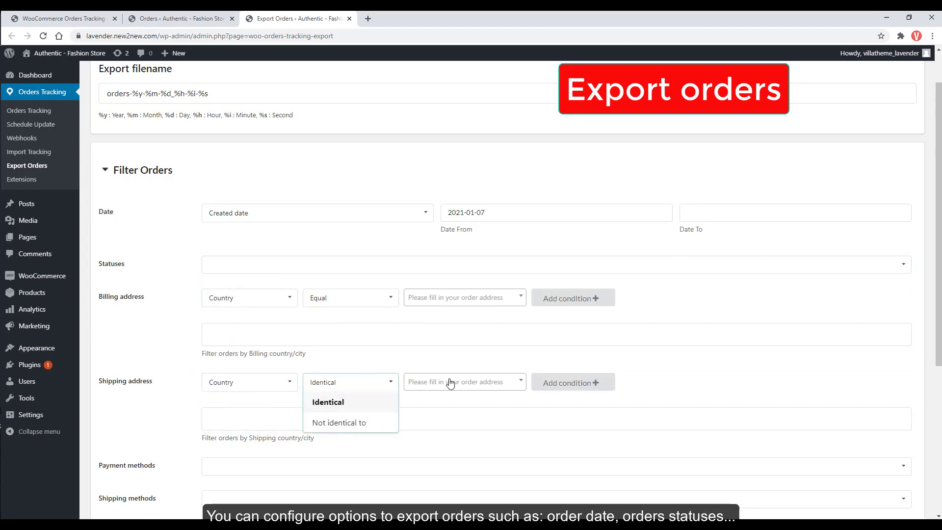
pyautogui.click(461, 382)
pyautogui.click(191, 406)
# Review the payment method, shipping method and export field lists, keeping the defaults.
pyautogui.scroll(-3, 177, 403)
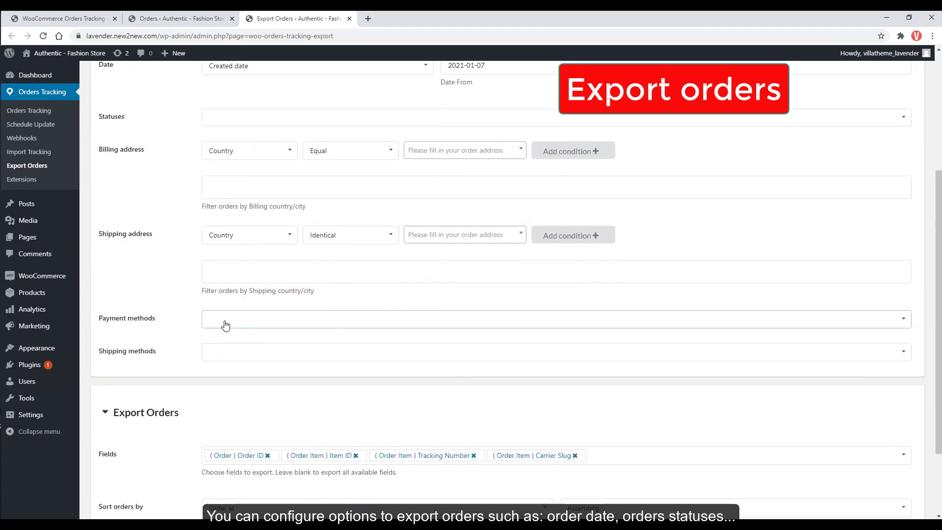
pyautogui.click(226, 321)
pyautogui.click(219, 357)
pyautogui.click(147, 388)
pyautogui.scroll(-2, 151, 320)
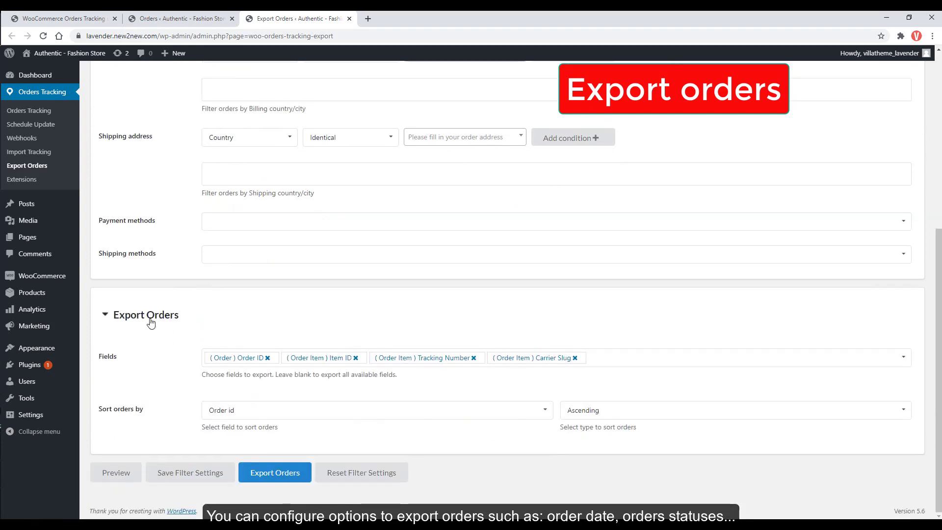
pyautogui.click(626, 357)
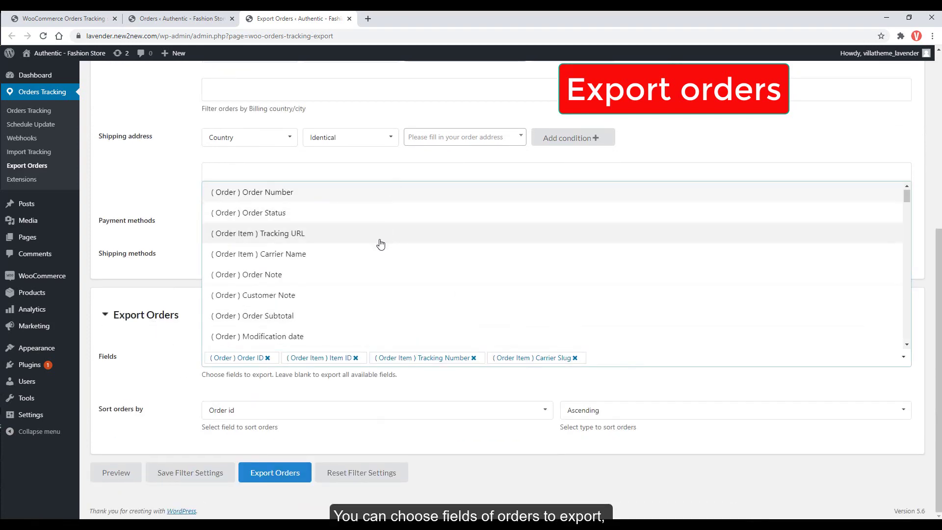
pyautogui.scroll(-2, 364, 338)
pyautogui.scroll(-10, 364, 342)
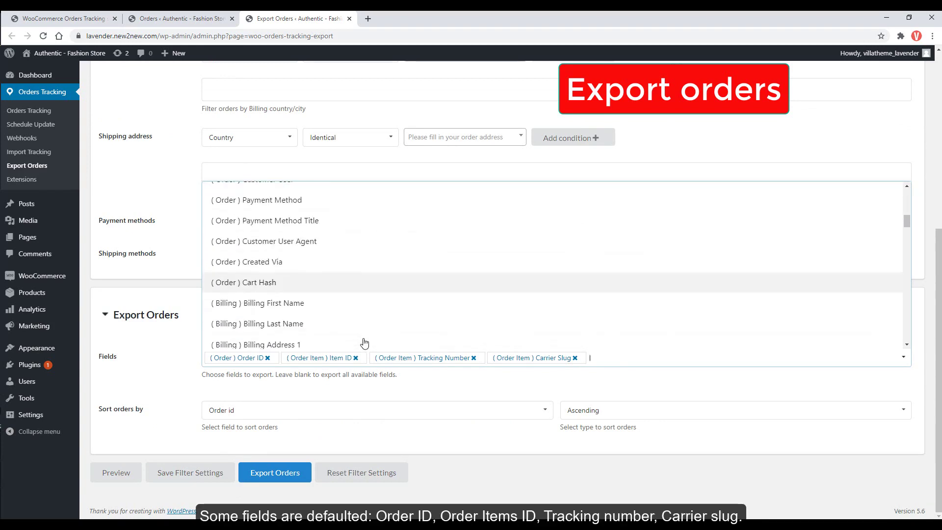
pyautogui.scroll(-4, 364, 343)
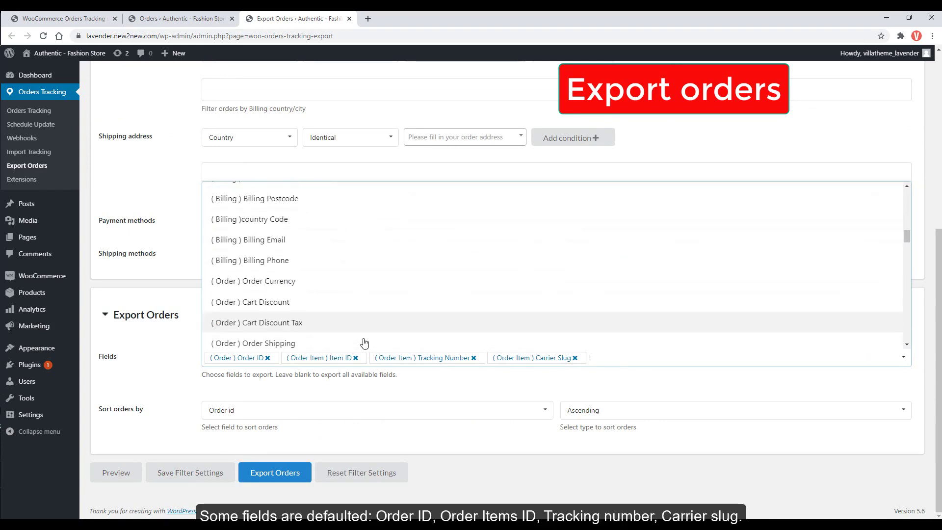
pyautogui.click(158, 329)
# Check the sorting options, keeping orders sorted by Order id.
pyautogui.scroll(-2, 191, 430)
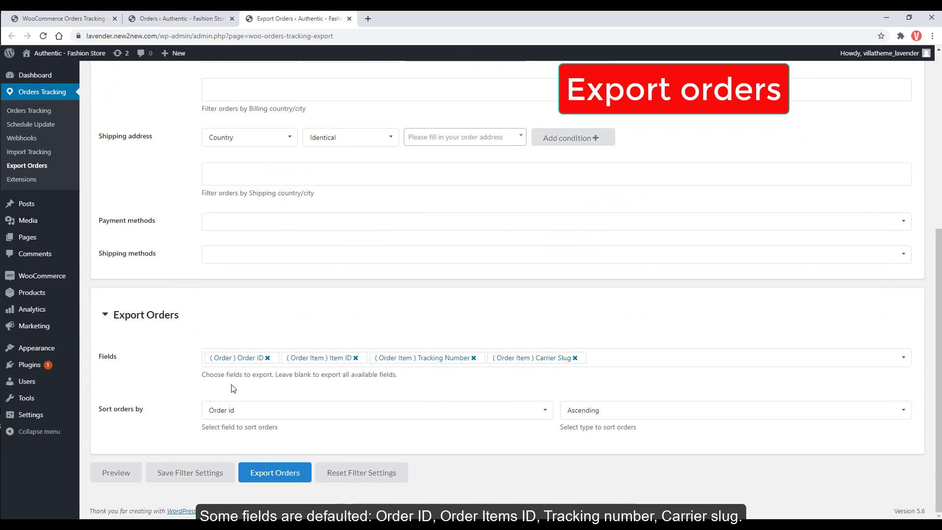
pyautogui.click(256, 411)
pyautogui.click(598, 411)
pyautogui.click(484, 448)
# Preview the orders, export them to orders-2021-01-11_10-06-26.csv, and reveal it in Downloads.
pyautogui.click(115, 472)
pyautogui.scroll(-2, 540, 466)
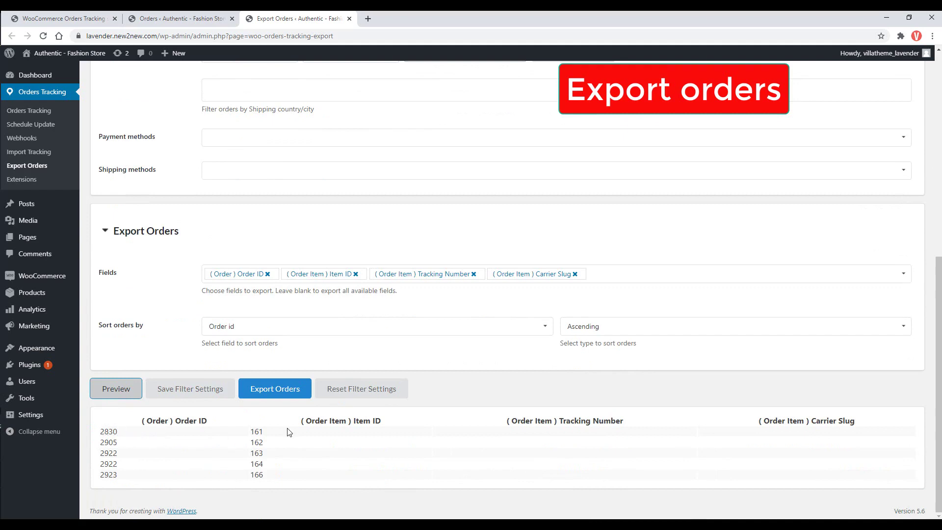
pyautogui.click(286, 395)
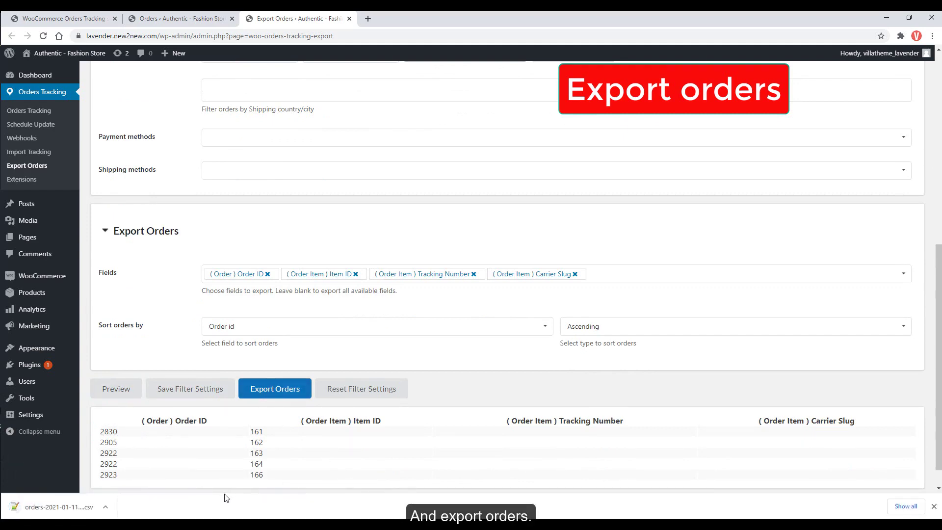
pyautogui.click(106, 508)
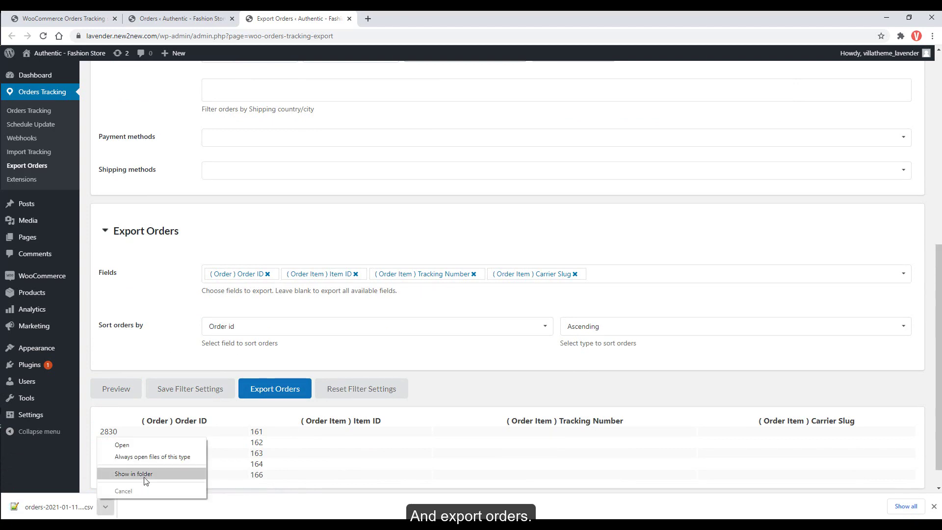
pyautogui.click(117, 475)
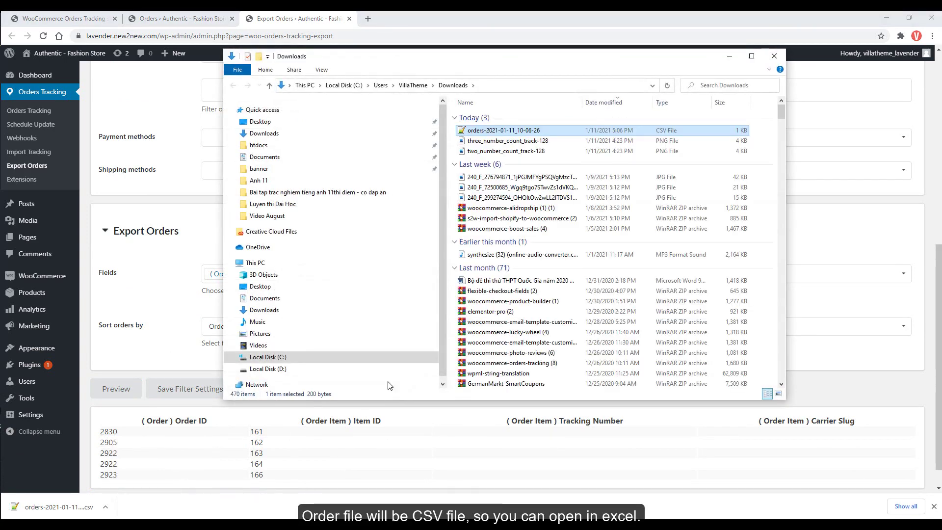
# Open orders-2021-01-11_10-06-26.csv from Downloads with Excel.
pyautogui.rightClick(521, 130)
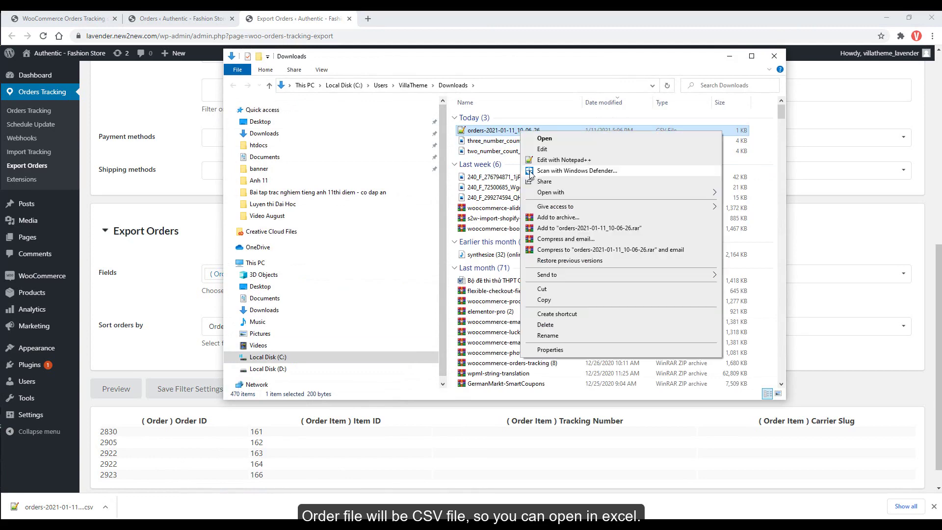
pyautogui.moveTo(583, 196)
pyautogui.click(748, 195)
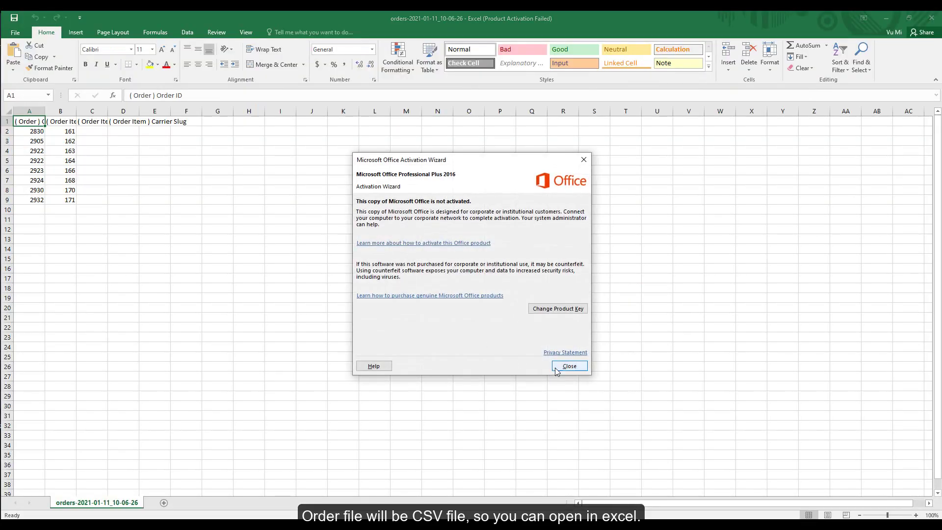
# Dismiss the Office activation notice and autofit columns A to D.
pyautogui.click(562, 368)
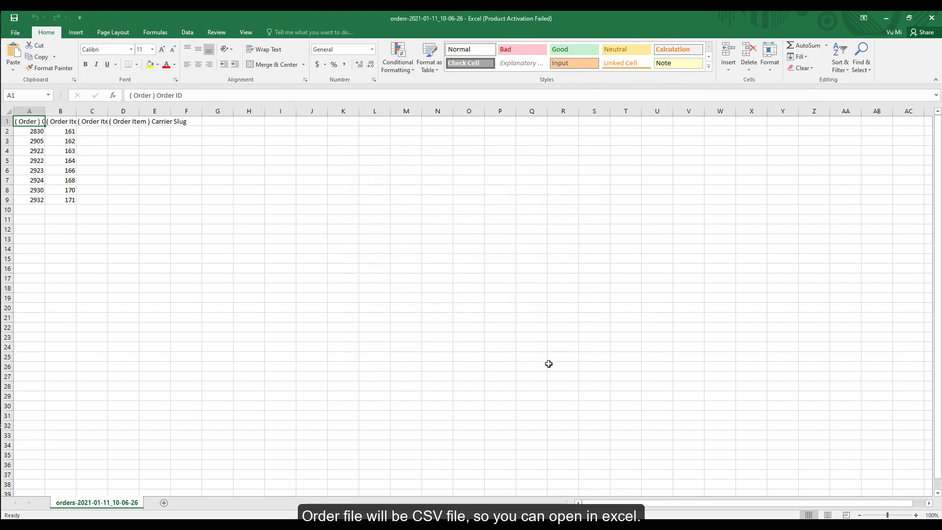
pyautogui.doubleClick(46, 108)
pyautogui.doubleClick(104, 111)
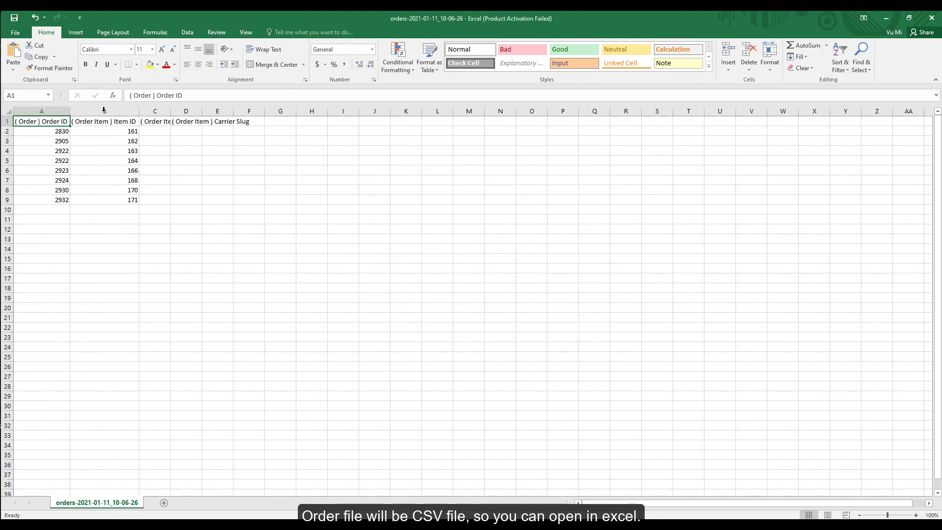
pyautogui.doubleClick(168, 111)
pyautogui.doubleClick(270, 111)
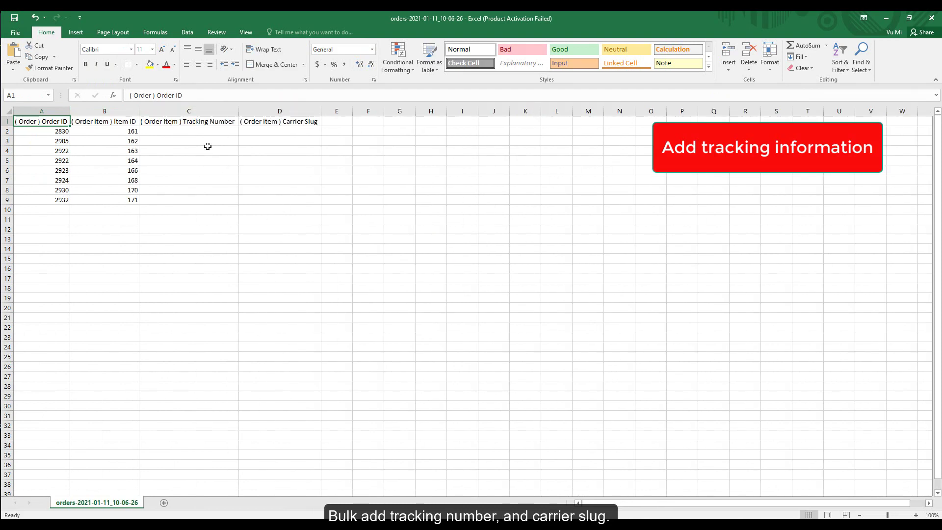
# Enter the first tracking number DU1489 in cell C2.
pyautogui.click(217, 131)
pyautogui.write('DU148')
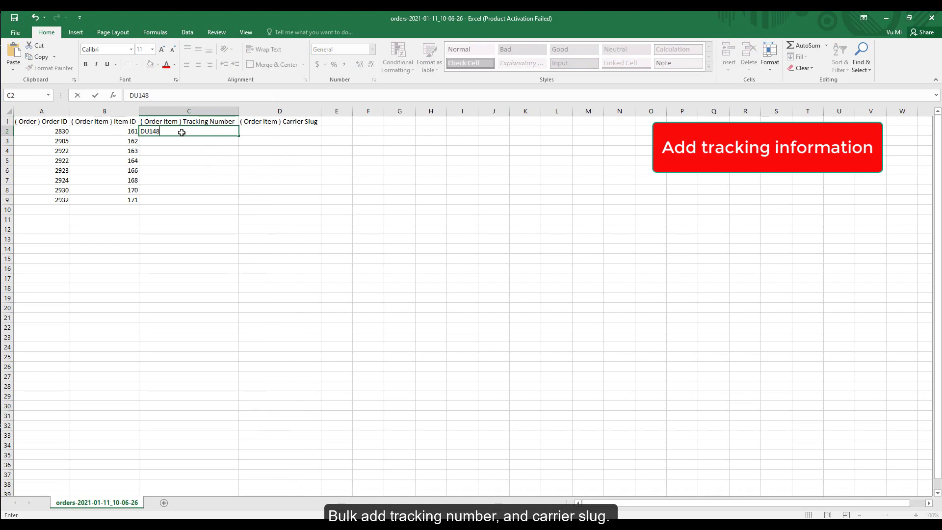
pyautogui.write('9')
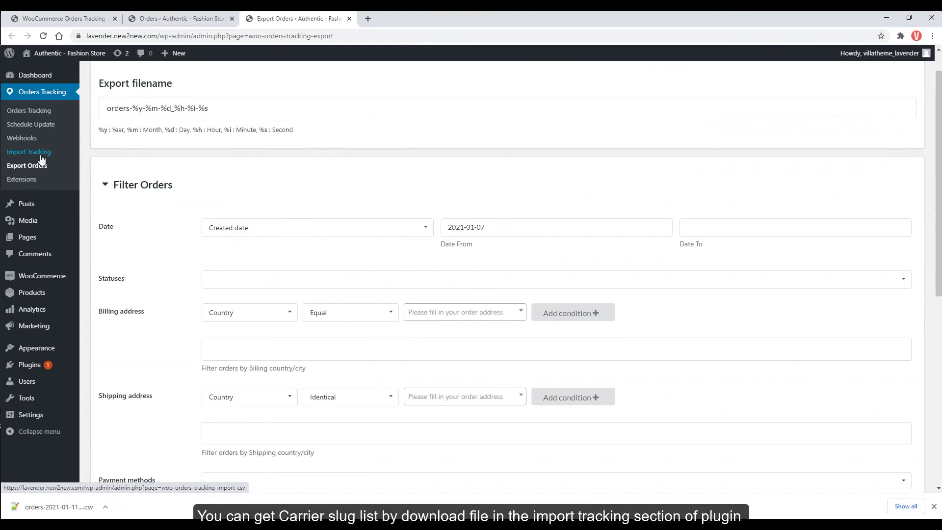
# Go to the Import Tracking From CSV page and download the carrier slug list.
pyautogui.middleClick(40, 156)
pyautogui.click(385, 20)
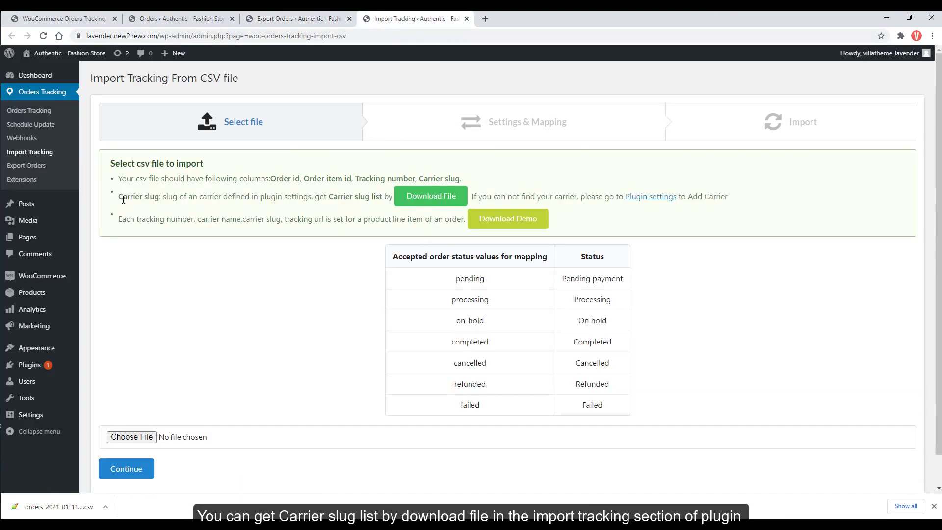
pyautogui.moveTo(122, 199); pyautogui.dragTo(393, 197)
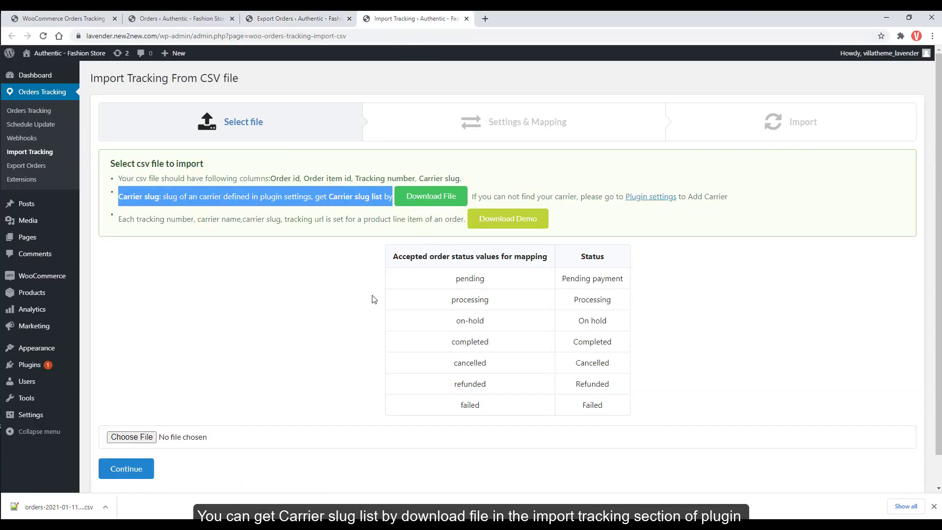
pyautogui.click(431, 197)
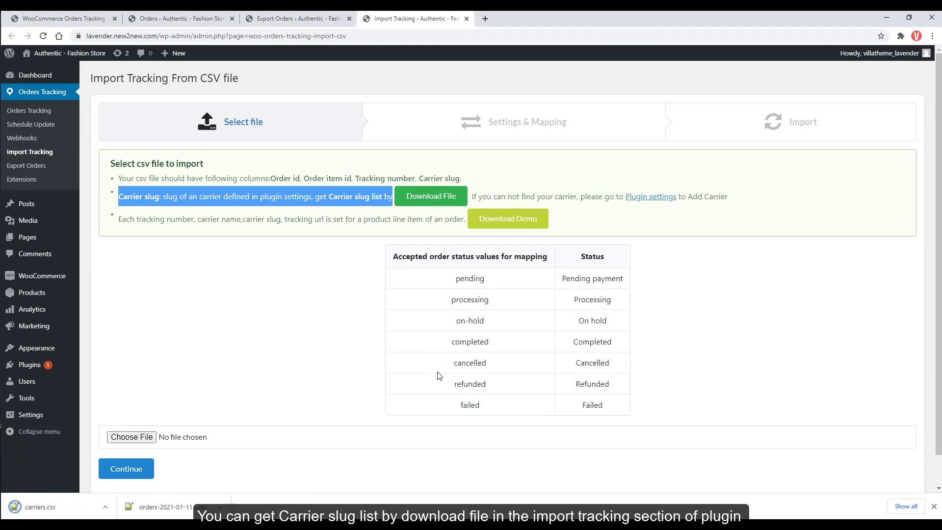
# Open the downloaded carriers.csv from Downloads in Excel.
pyautogui.click(105, 507)
pyautogui.click(143, 475)
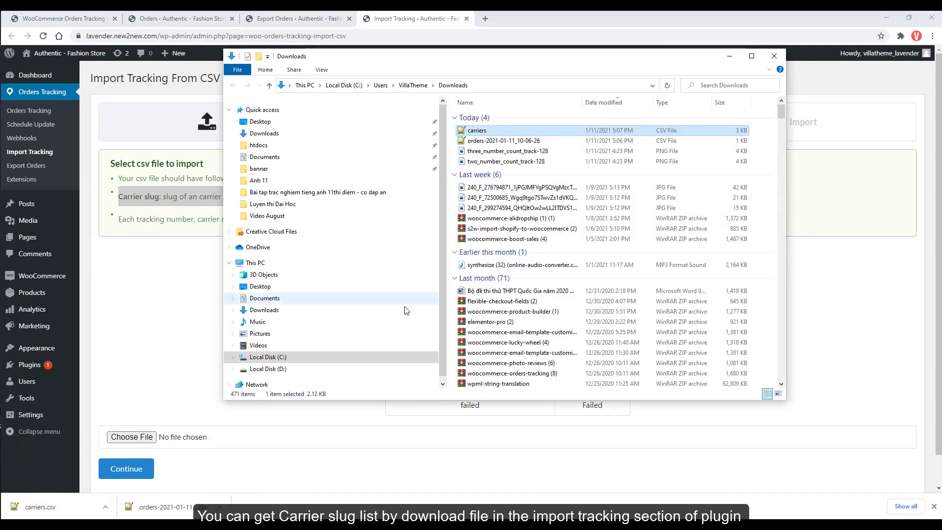
pyautogui.rightClick(487, 137)
pyautogui.moveTo(540, 193)
pyautogui.click(687, 251)
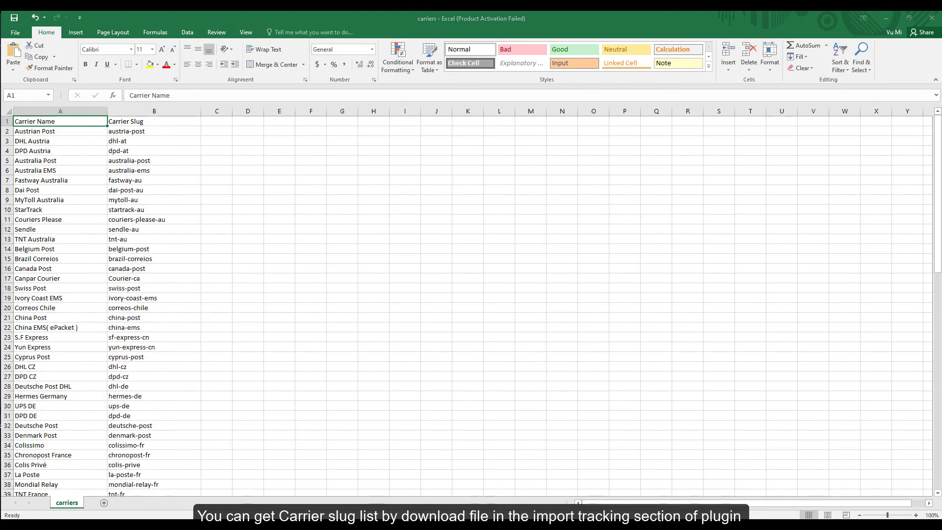
# Find USPS in carriers.csv, copy its usps slug and paste it into D2 of the orders sheet.
pyautogui.hotkey('ctrl', 'f')
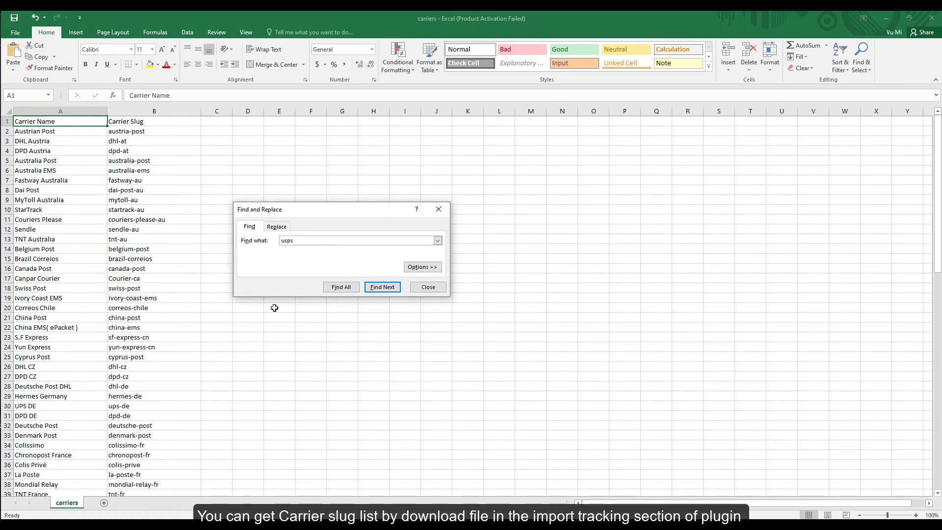
pyautogui.click(383, 288)
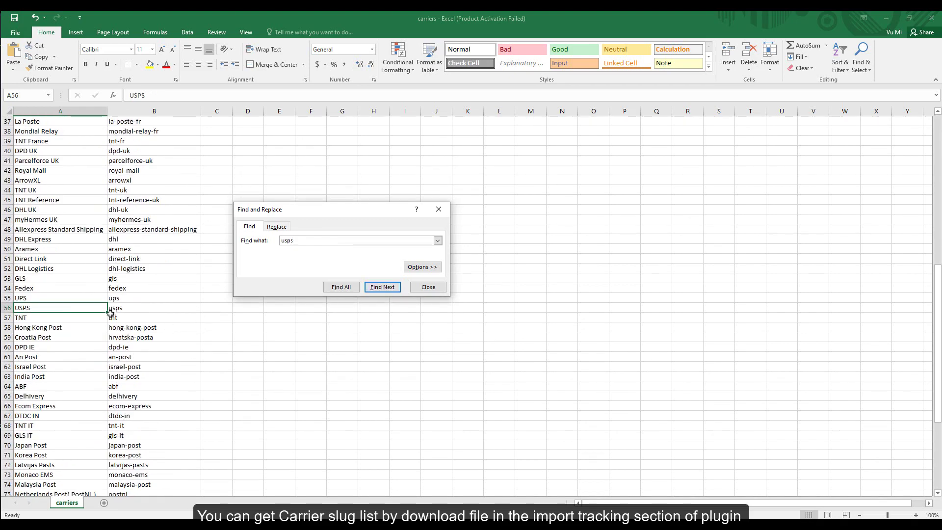
pyautogui.click(126, 309)
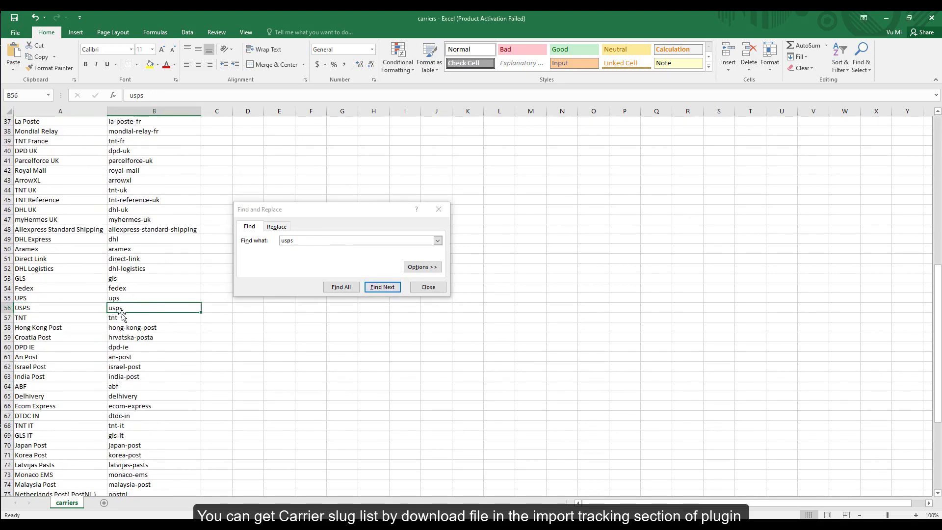
pyautogui.hotkey('ctrl', 'c')
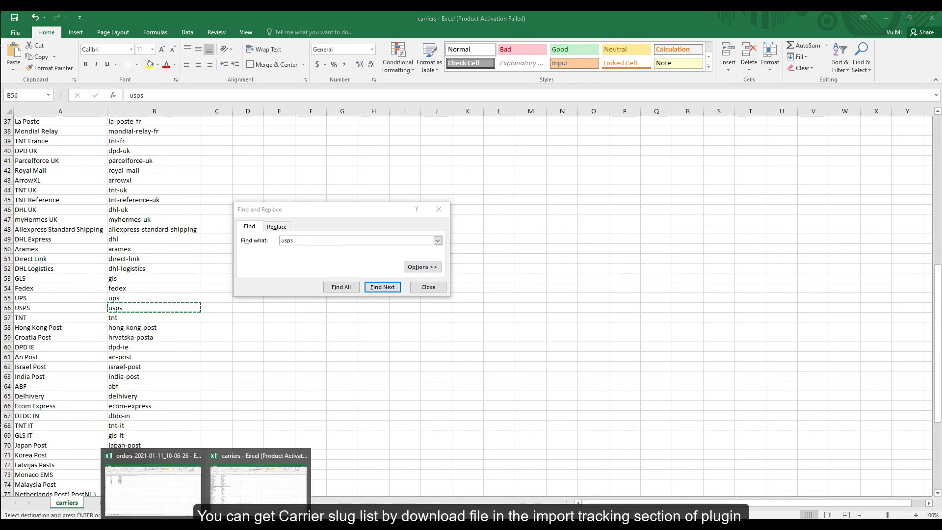
pyautogui.click(256, 478)
pyautogui.click(273, 132)
pyautogui.hotkey('ctrl', 'v')
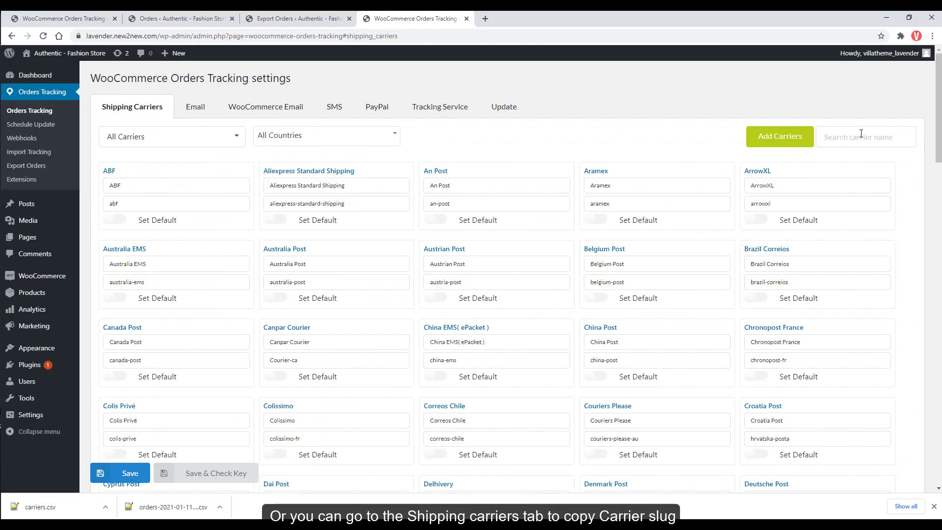
# Copy the USPS slug from Shipping Carriers and paste usps into cell D3.
pyautogui.click(861, 133)
pyautogui.write('ú')
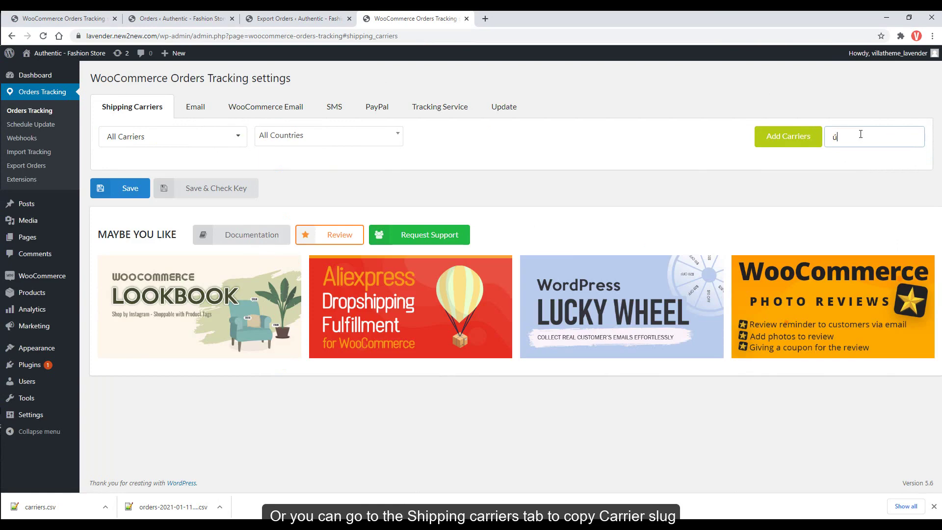
pyautogui.write('psps')
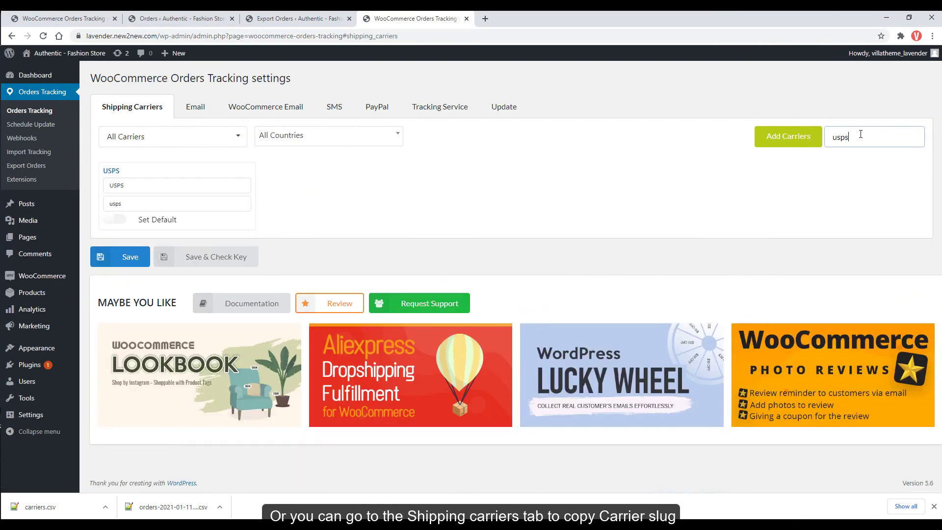
pyautogui.moveTo(233, 182)
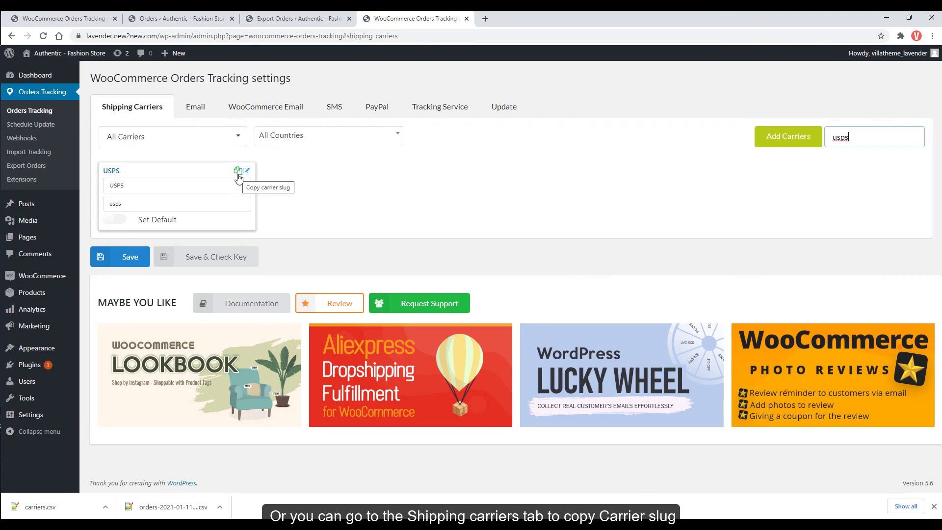
pyautogui.click(237, 172)
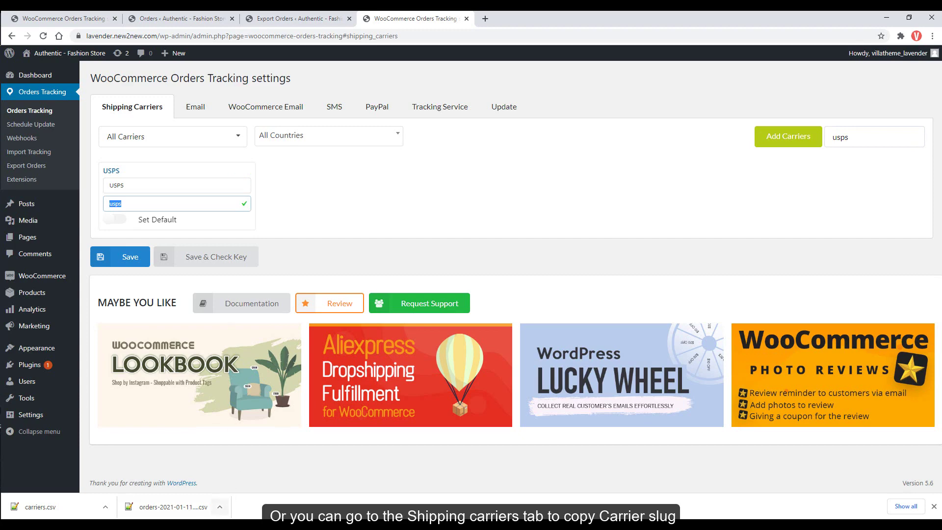
pyautogui.hotkey('alt', 'Tab')
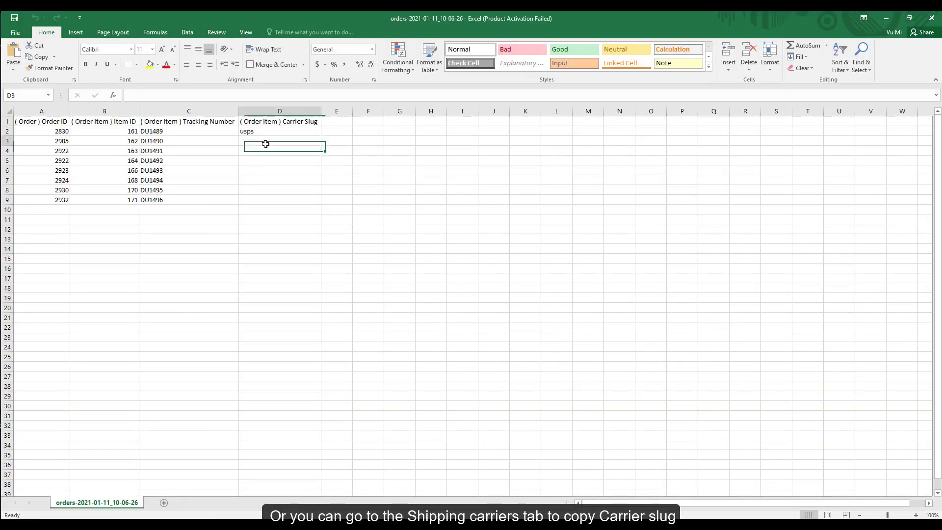
pyautogui.hotkey('ctrl', 'v')
# Copy the Aliexpress Standard Shipping slug and paste aliexpress-standard-shipping into D4 onward.
pyautogui.hotkey('alt', 'Tab')
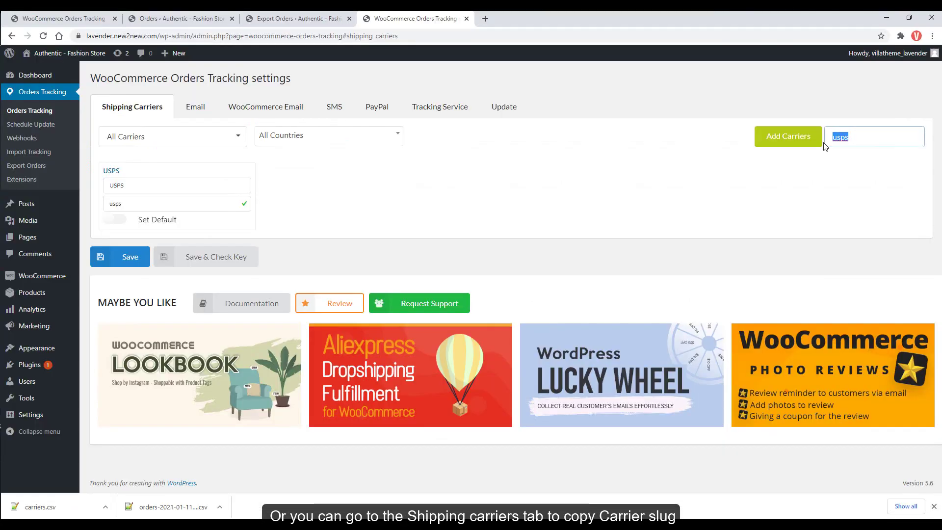
pyautogui.write('all')
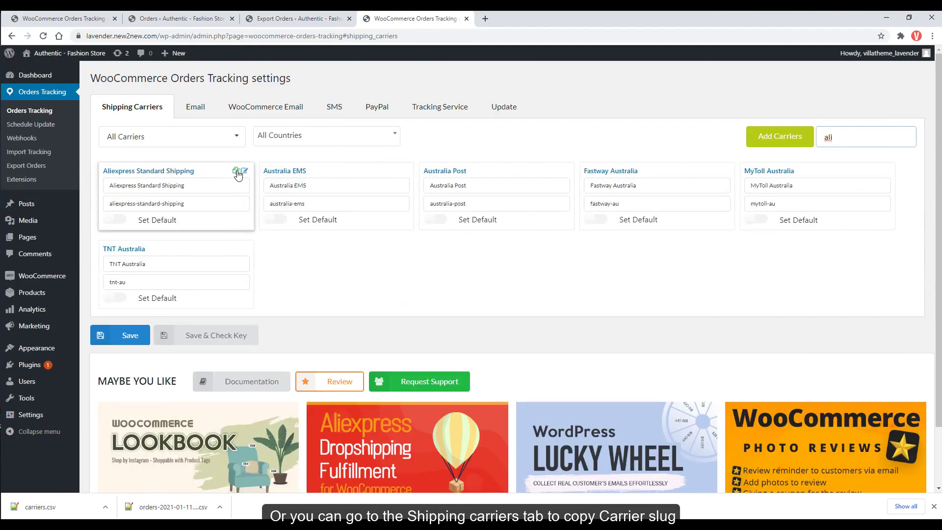
pyautogui.click(237, 171)
pyautogui.hotkey('alt', 'Tab')
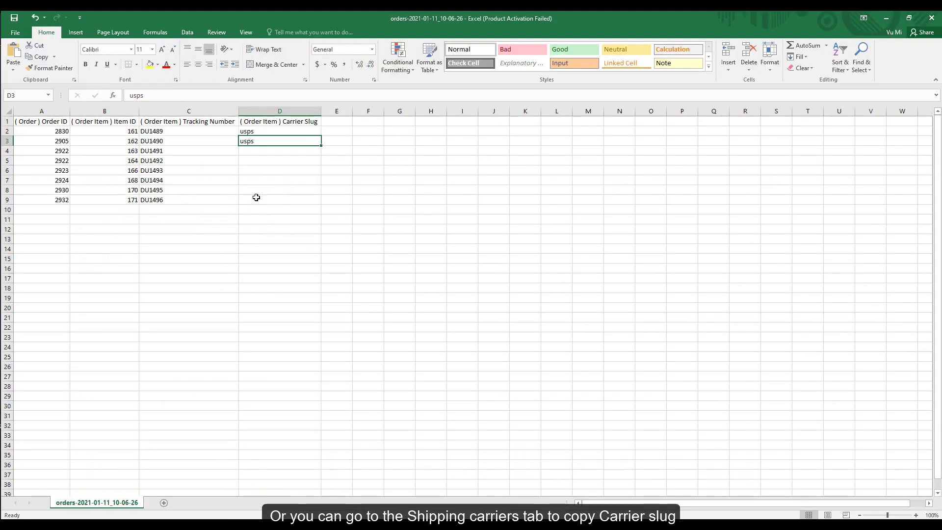
pyautogui.click(267, 152)
pyautogui.hotkey('ctrl', 'v')
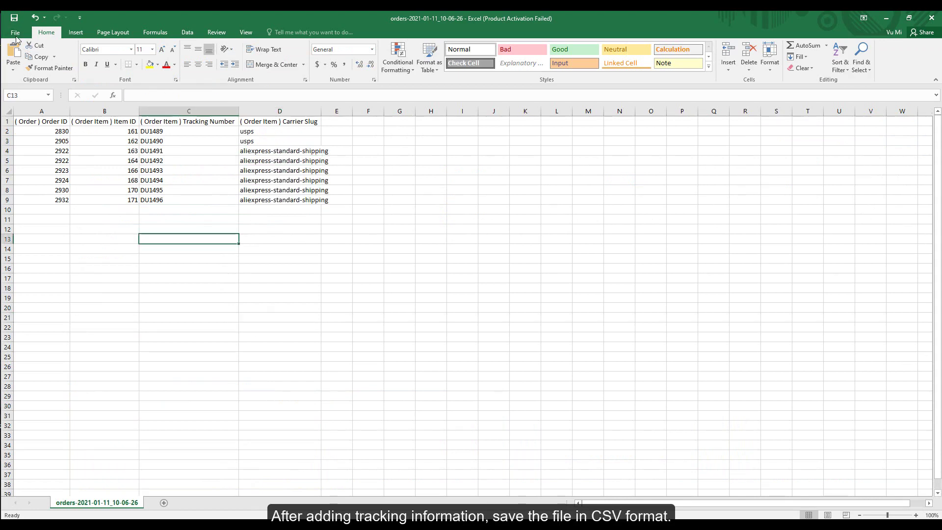
# Save As 'Tracking info' in Downloads with the CSV (Comma delimited) file type.
pyautogui.click(15, 31)
pyautogui.click(16, 135)
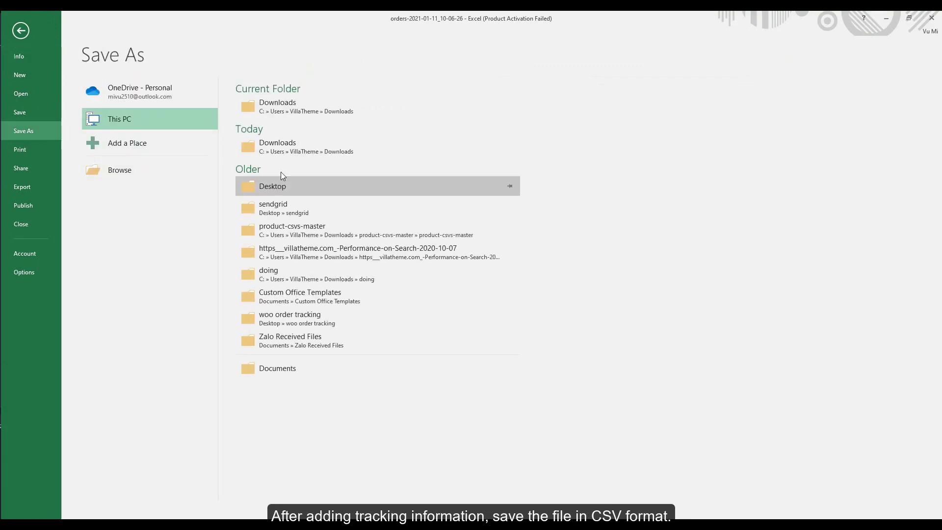
pyautogui.click(286, 147)
pyautogui.write('Tracking in')
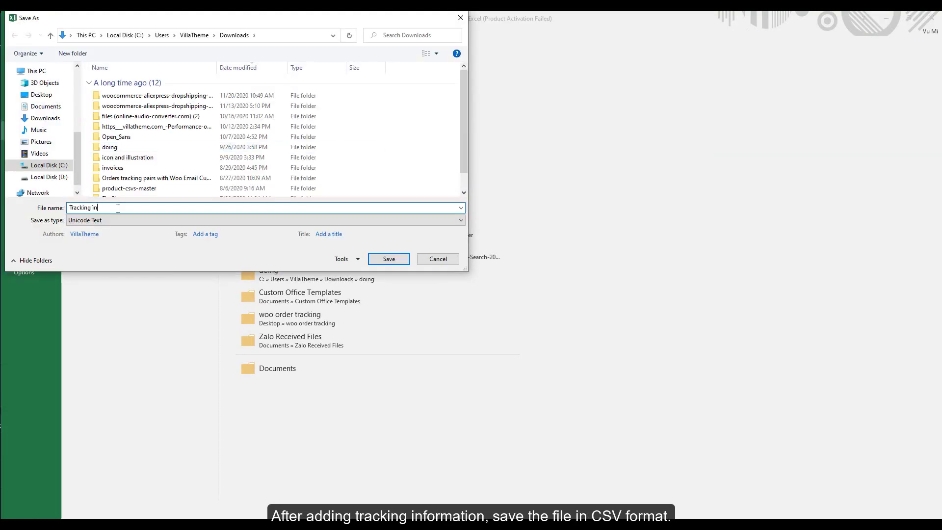
pyautogui.write('fo')
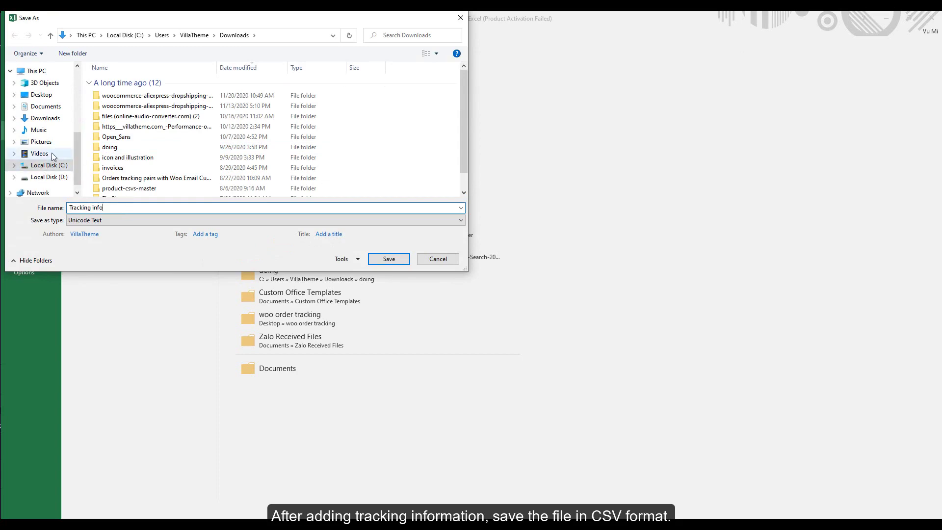
pyautogui.click(44, 118)
pyautogui.click(238, 220)
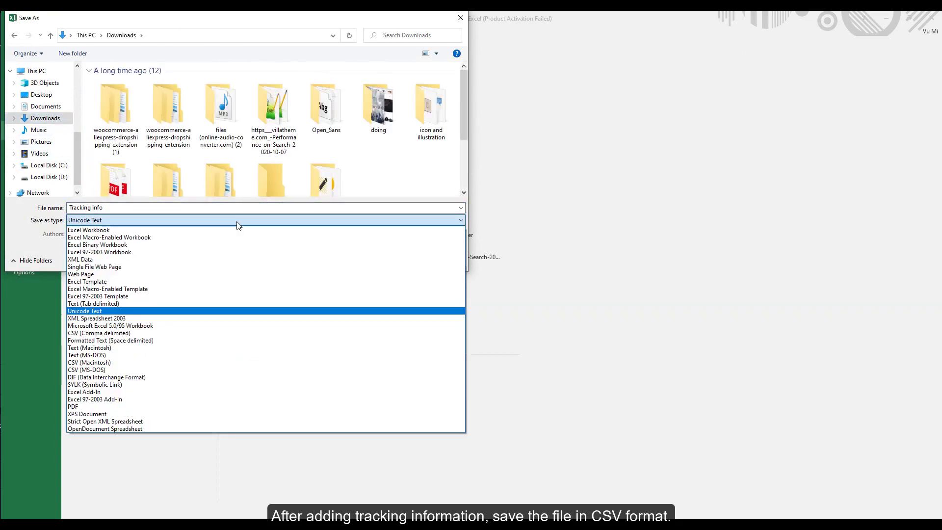
pyautogui.click(206, 335)
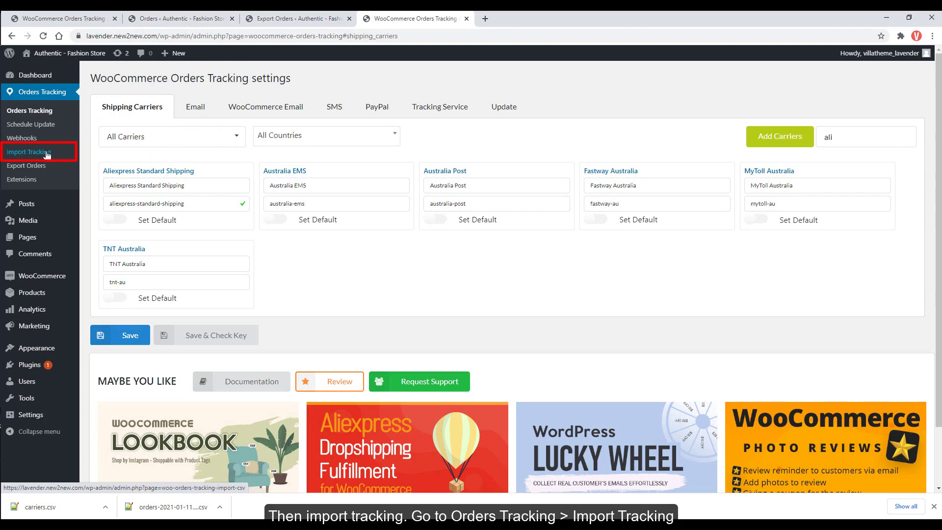
# On the Import Tracking page, select Tracking info.csv from Downloads as the import file.
pyautogui.click(47, 154)
pyautogui.click(128, 437)
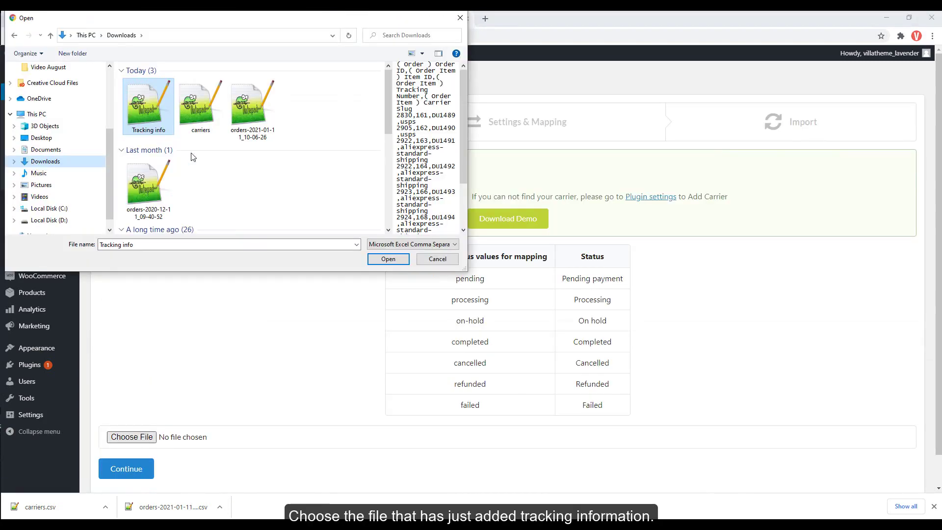
pyautogui.click(387, 259)
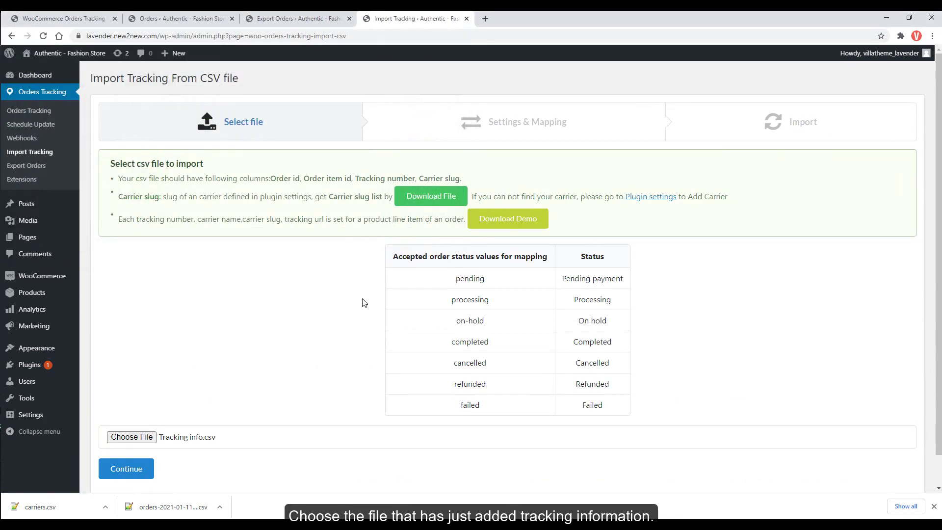
pyautogui.scroll(-1, 363, 303)
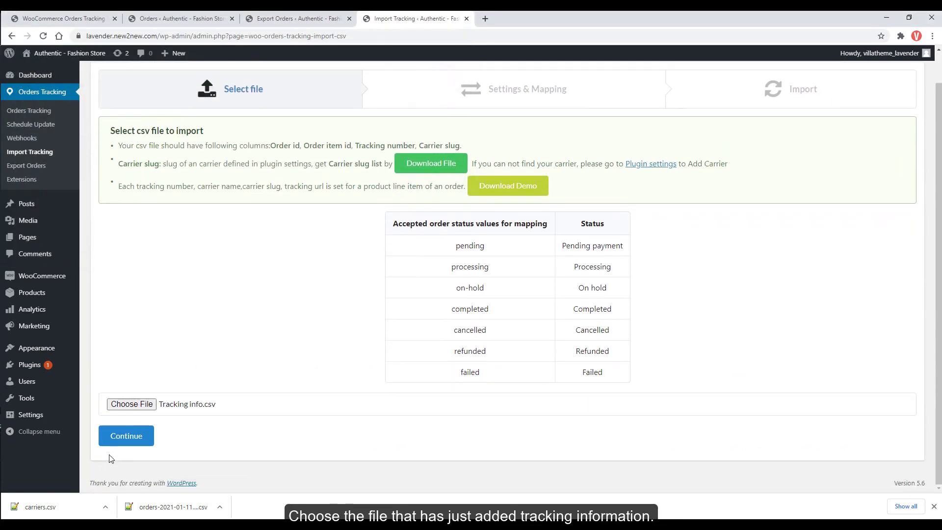
# Import the tracking CSV with customer emails enabled and imported orders set to Completed.
pyautogui.click(128, 445)
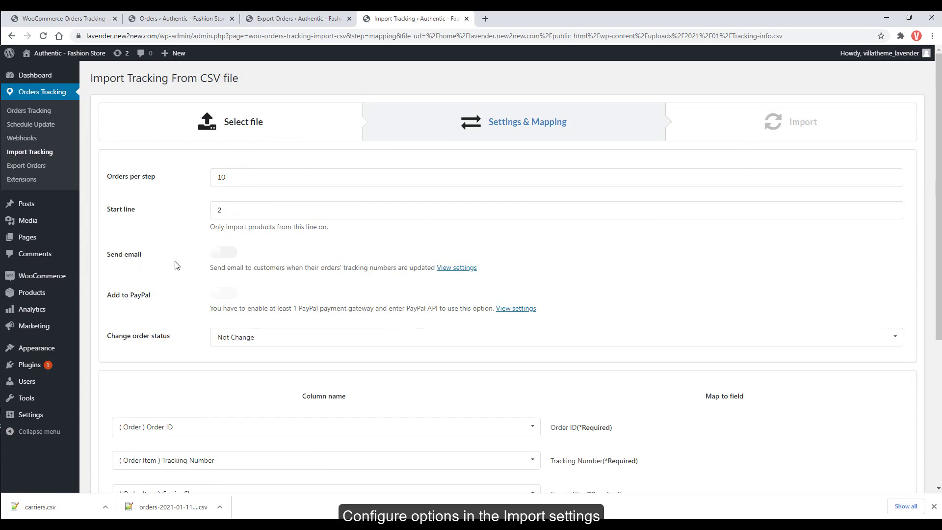
pyautogui.click(225, 254)
pyautogui.scroll(-1, 408, 290)
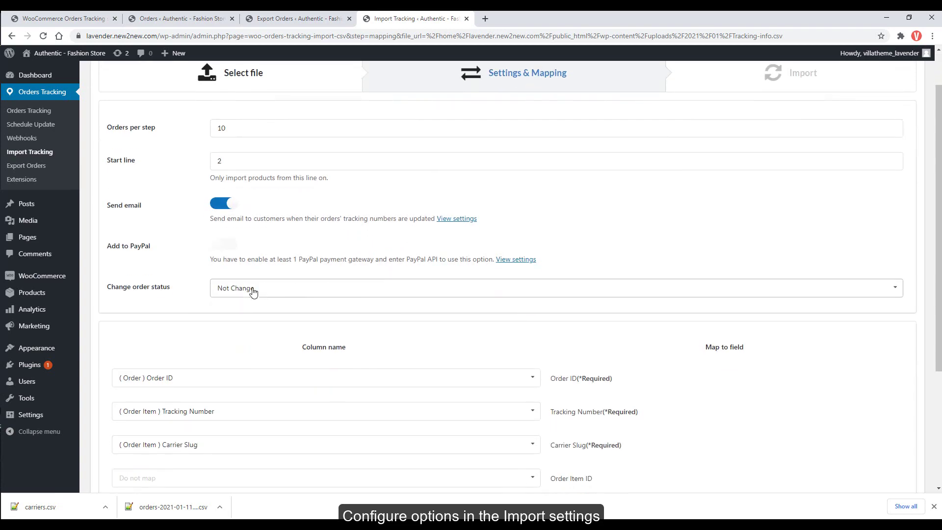
pyautogui.click(237, 293)
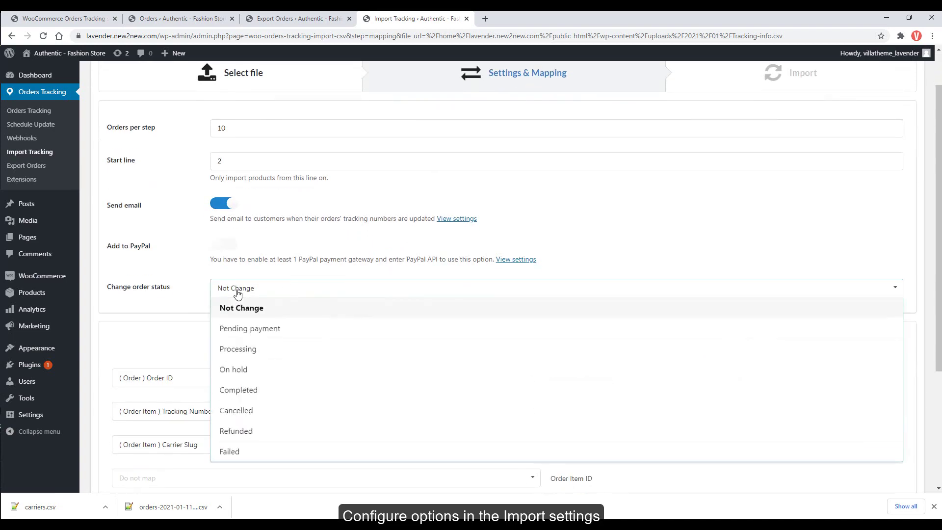
pyautogui.click(246, 397)
pyautogui.scroll(-3, 245, 395)
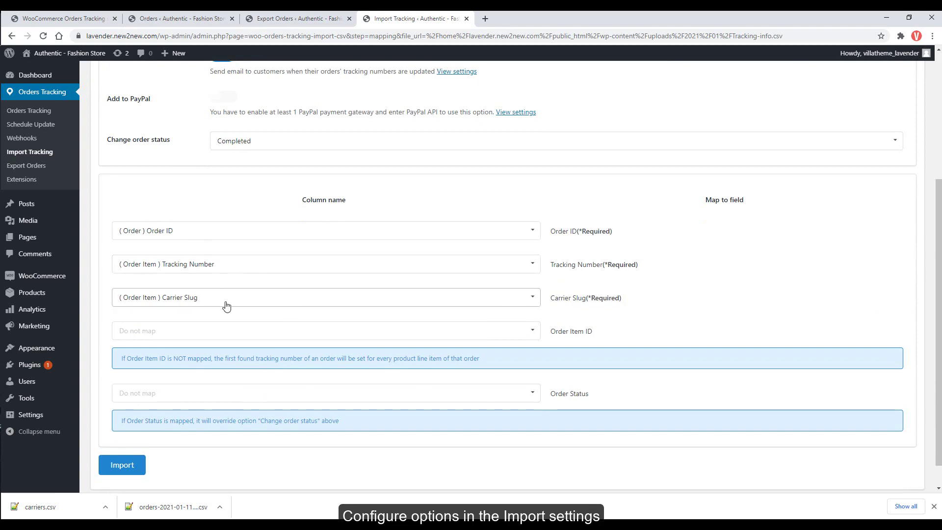
pyautogui.scroll(-1, 225, 312)
pyautogui.click(138, 437)
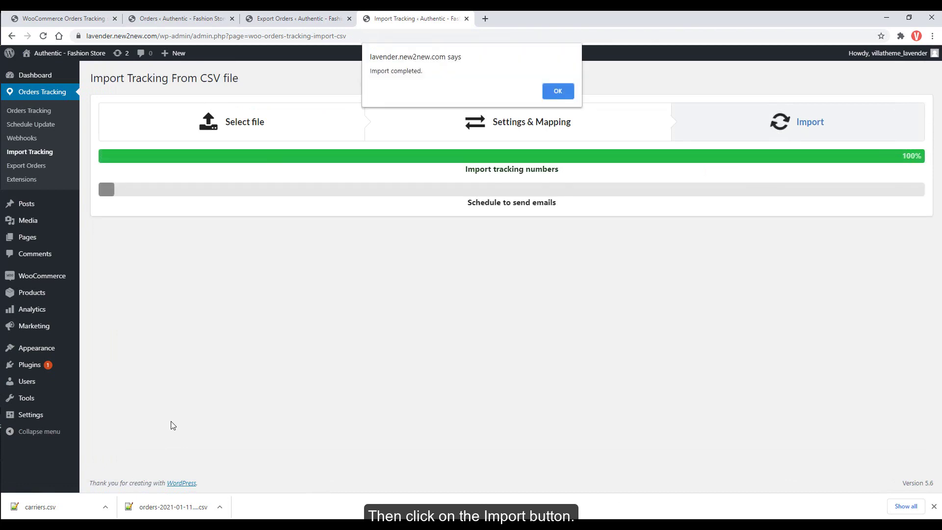
# Refresh the orders list and open the top order's edit page, which shows DU1496 and Completed.
pyautogui.click(559, 91)
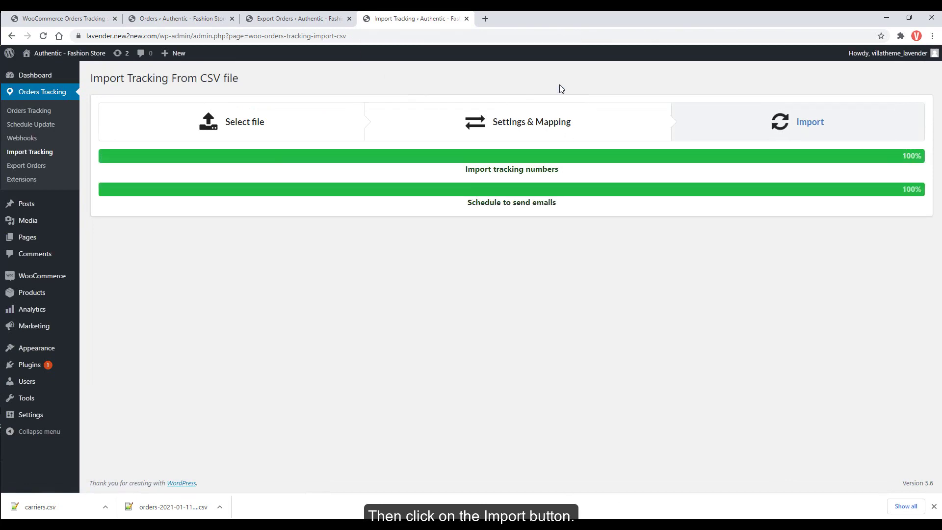
pyautogui.click(177, 18)
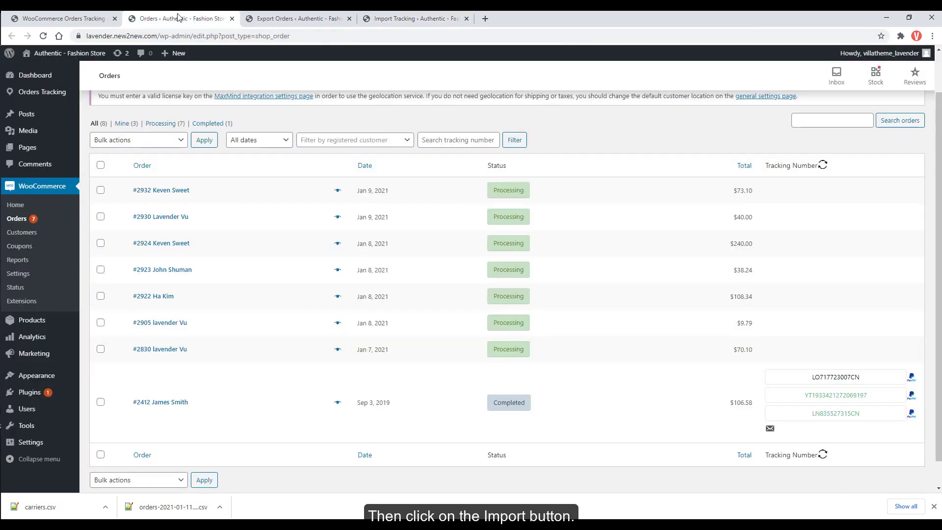
pyautogui.click(43, 37)
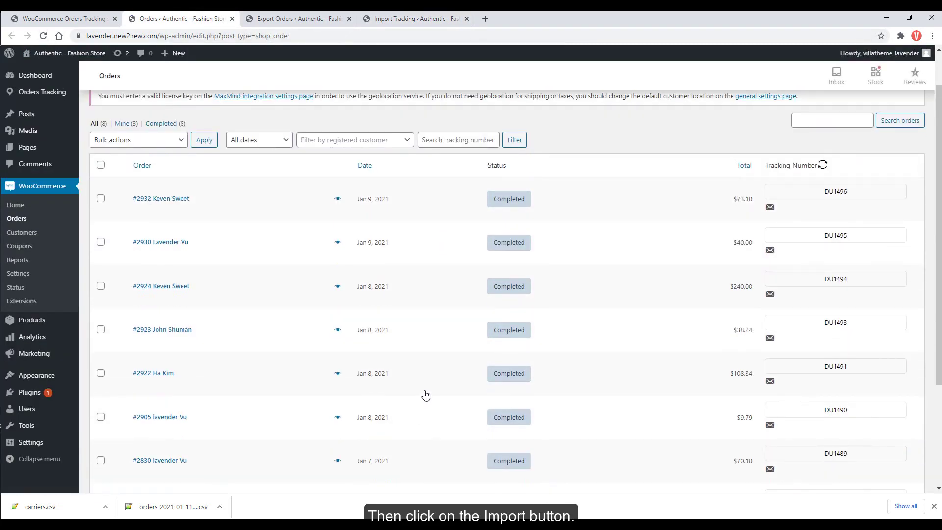
pyautogui.scroll(-2, 423, 393)
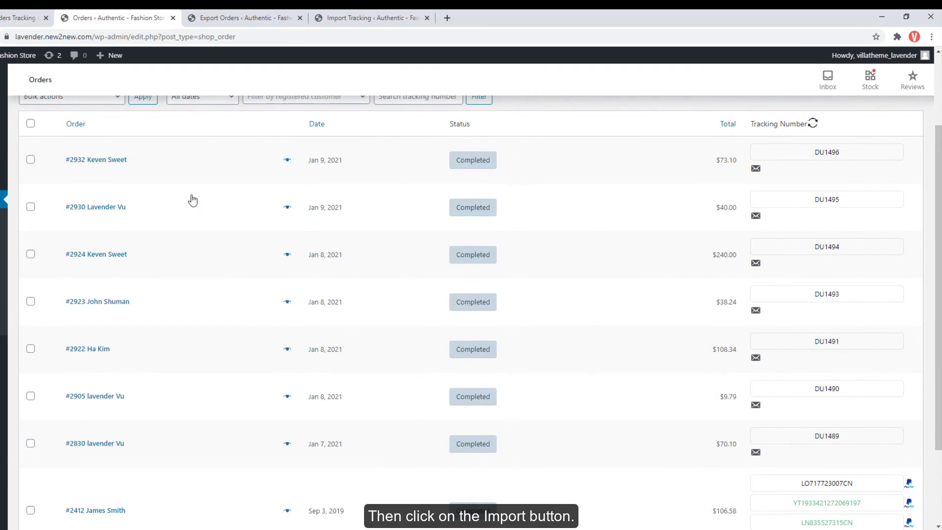
pyautogui.middleClick(116, 159)
pyautogui.click(214, 18)
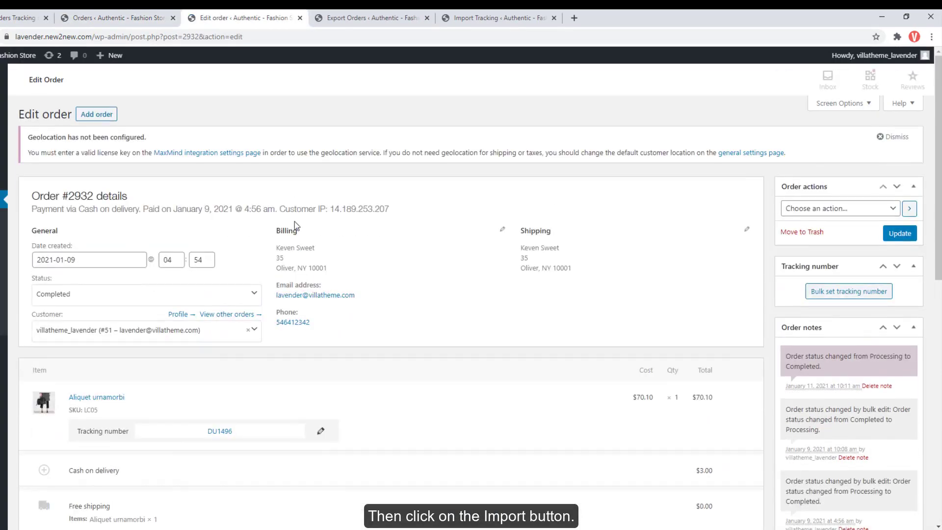
pyautogui.scroll(-3, 294, 222)
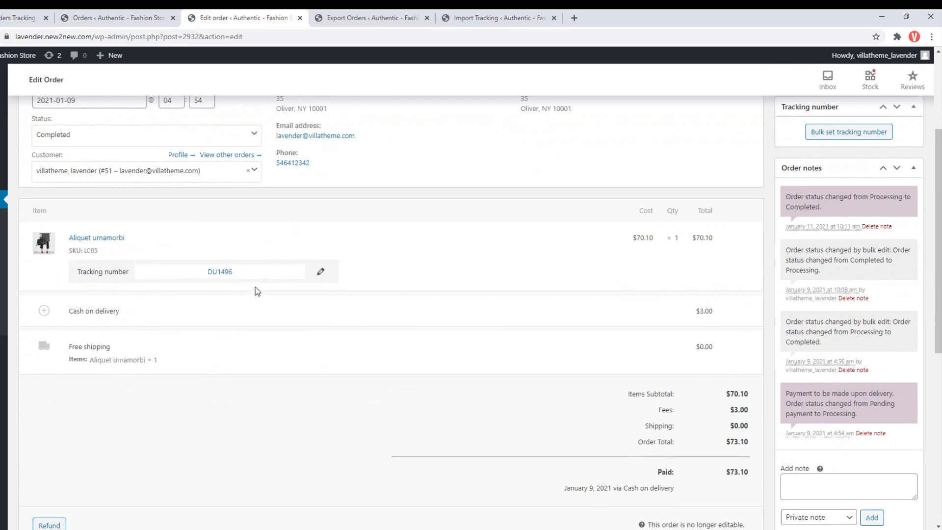
# Return to the Shipping Carriers settings listing carriers like ABF and Aliexpress Standard Shipping.
pyautogui.click(320, 272)
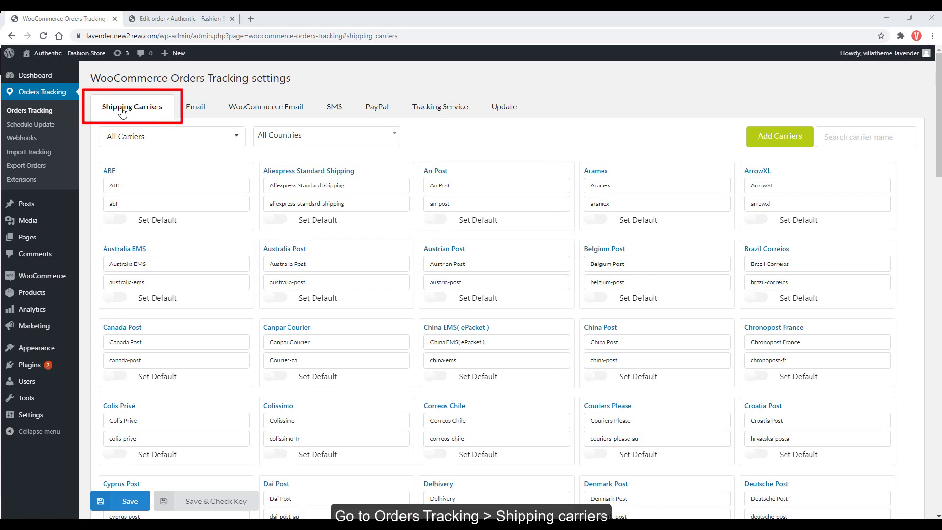
pyautogui.moveTo(243, 174)
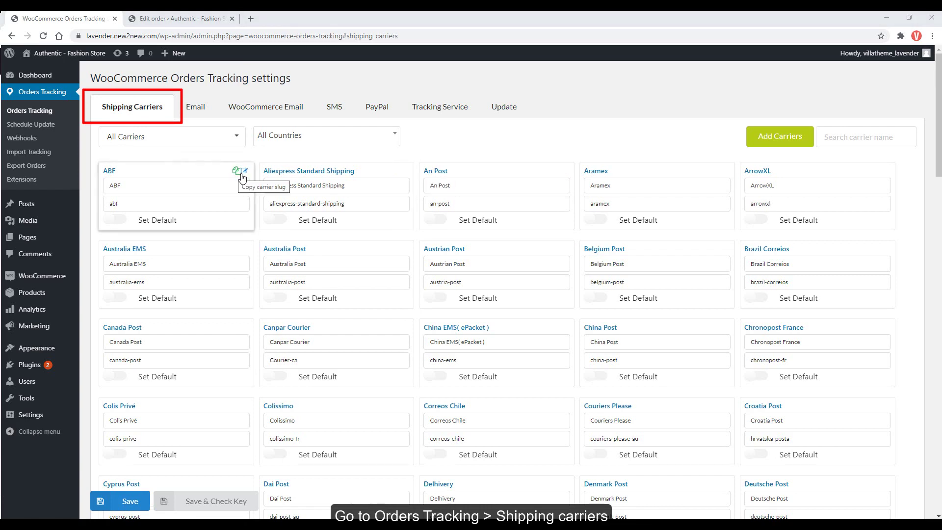
pyautogui.moveTo(366, 172)
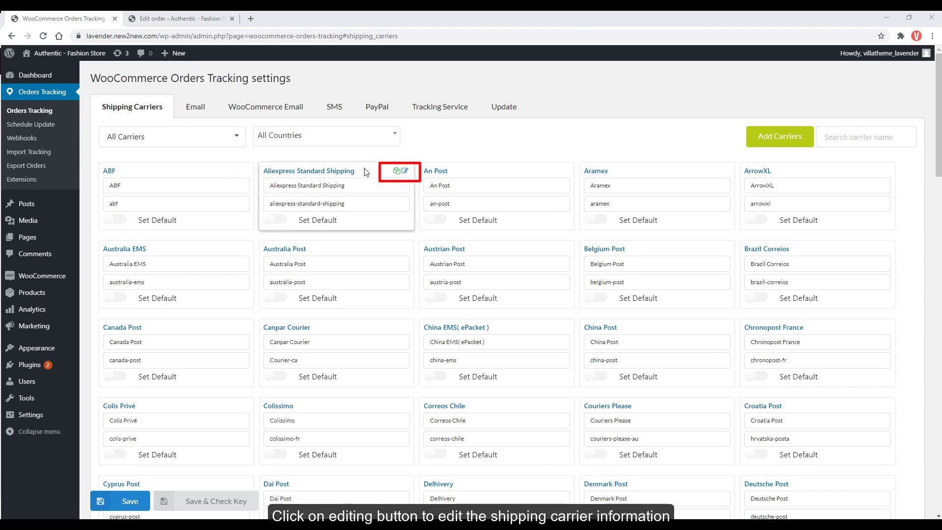
# Change the Aliexpress Standard Shipping card's display name to DHL Austria and save it.
pyautogui.click(405, 172)
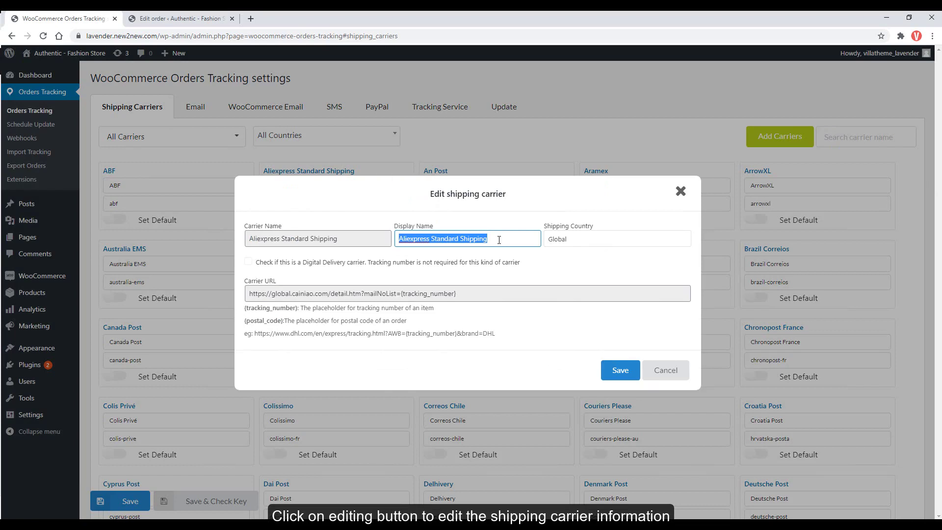
pyautogui.press('BackSpace')
pyautogui.write('DHL Austria')
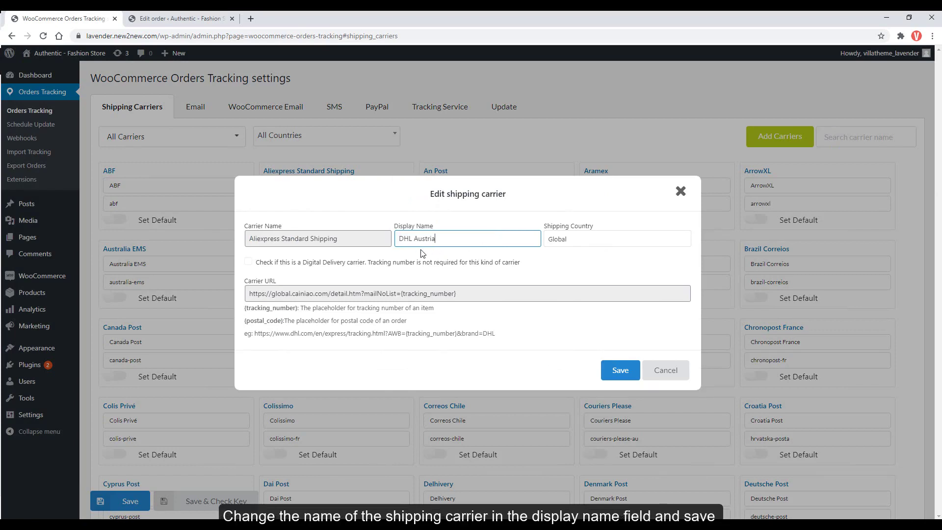
pyautogui.click(618, 369)
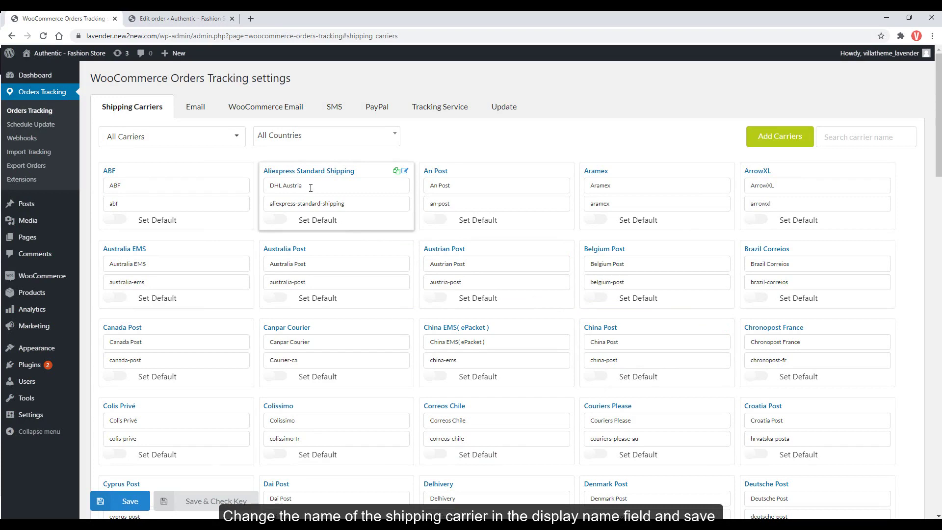
# Edit the first item's tracking number from TY124575 to TY1245751 and save it.
pyautogui.click(181, 18)
pyautogui.scroll(-3, 468, 415)
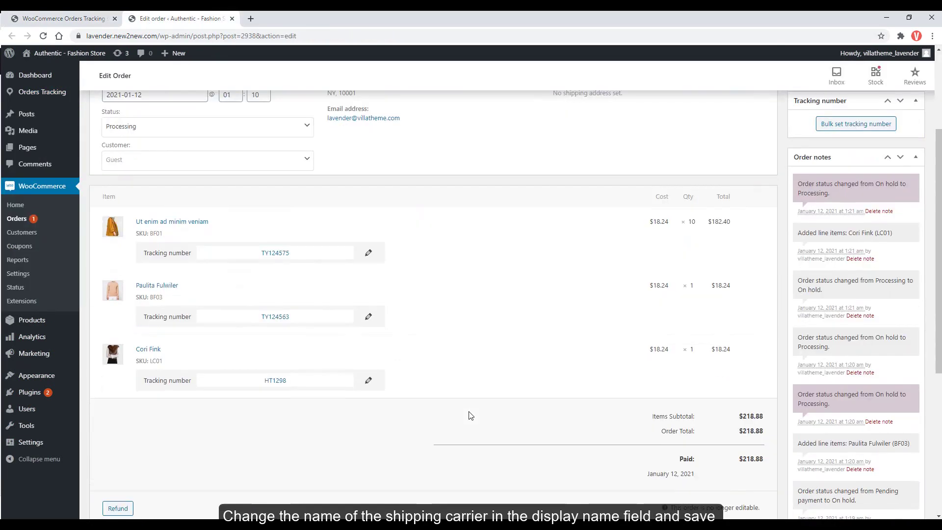
pyautogui.click(369, 253)
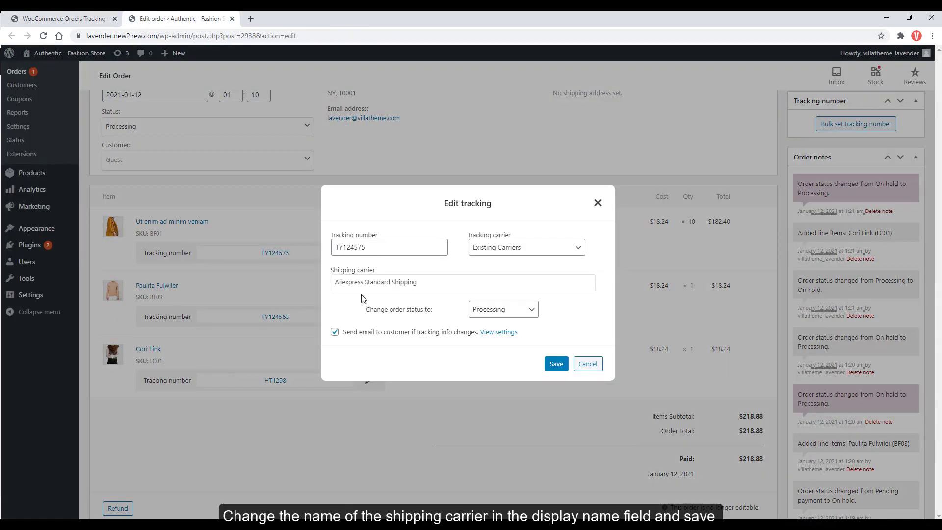
pyautogui.click(388, 246)
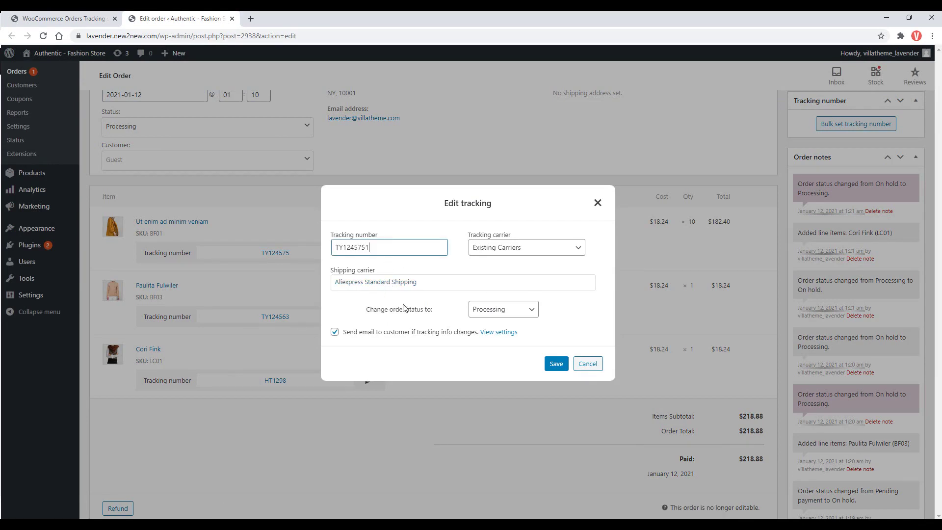
pyautogui.click(559, 363)
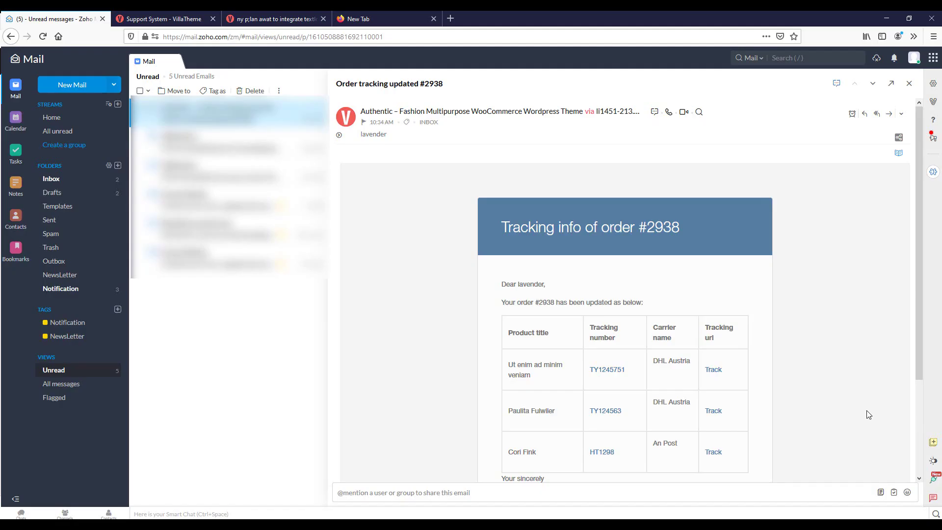
pyautogui.scroll(-3, 868, 414)
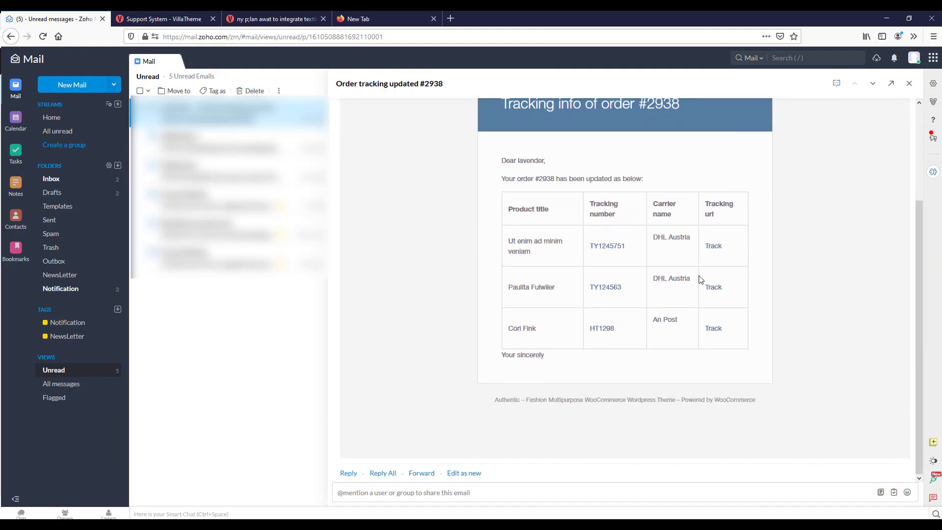
pyautogui.scroll(1, 692, 334)
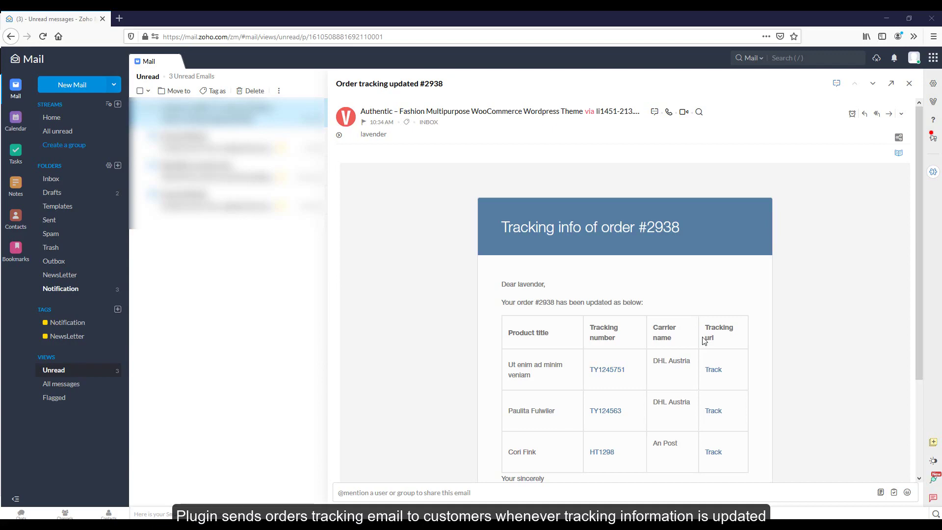
pyautogui.scroll(-2, 705, 340)
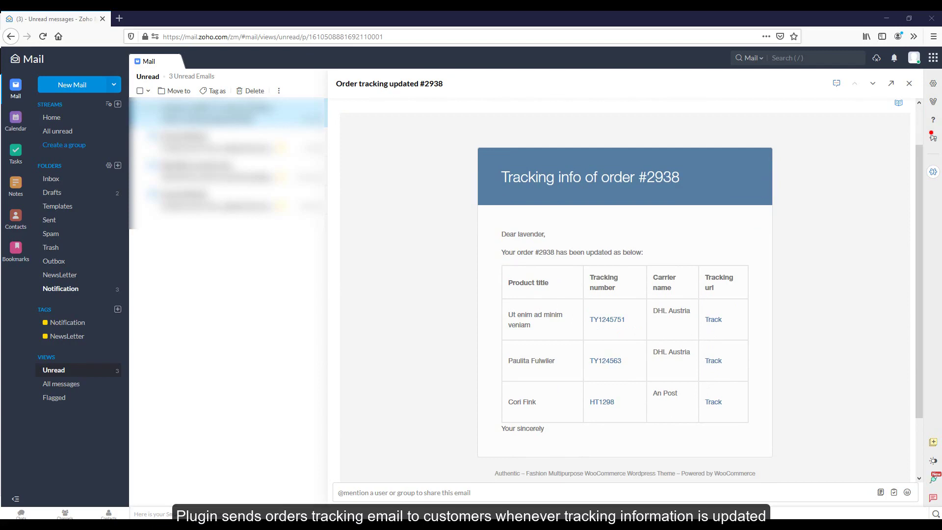
# Preview the default tracking email in Email settings, then open the Orders list in a new tab.
pyautogui.moveTo(98, 522)
pyautogui.click(308, 498)
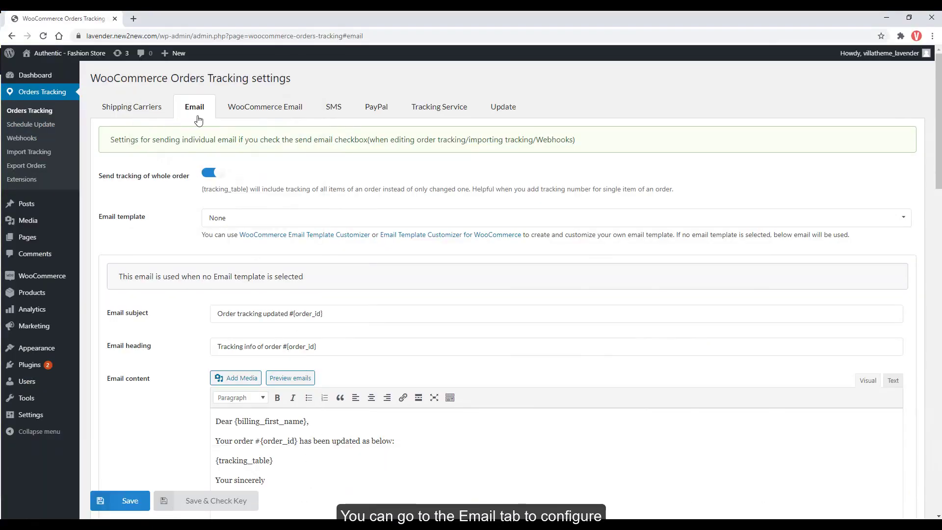
pyautogui.scroll(-1, 337, 320)
pyautogui.scroll(-2, 337, 320)
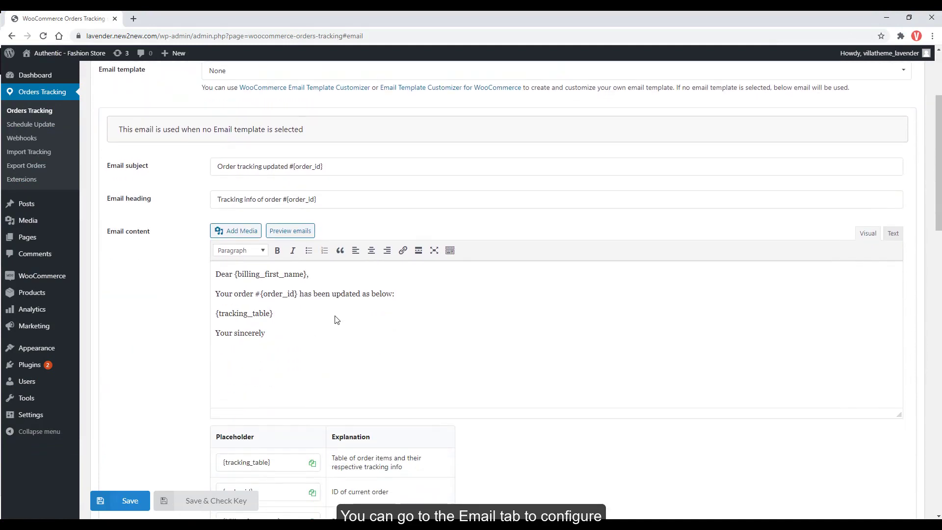
pyautogui.click(305, 232)
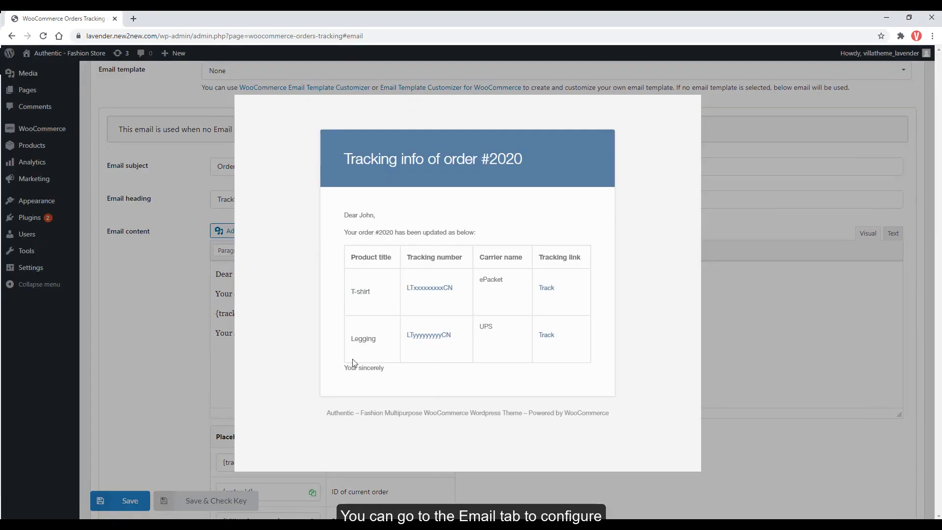
pyautogui.click(189, 284)
pyautogui.moveTo(67, 277)
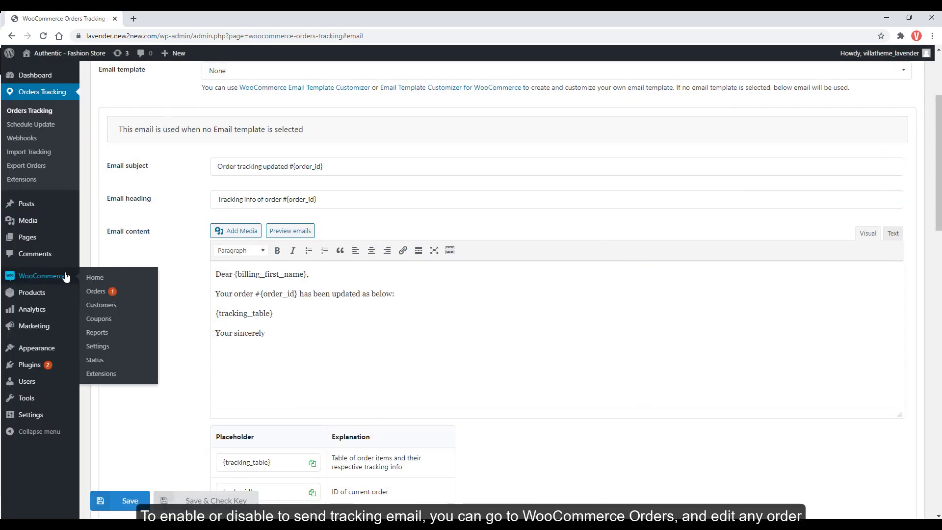
pyautogui.middleClick(97, 293)
# Untick customer email for the first item's tracking change on the three-item processing order.
pyautogui.click(178, 21)
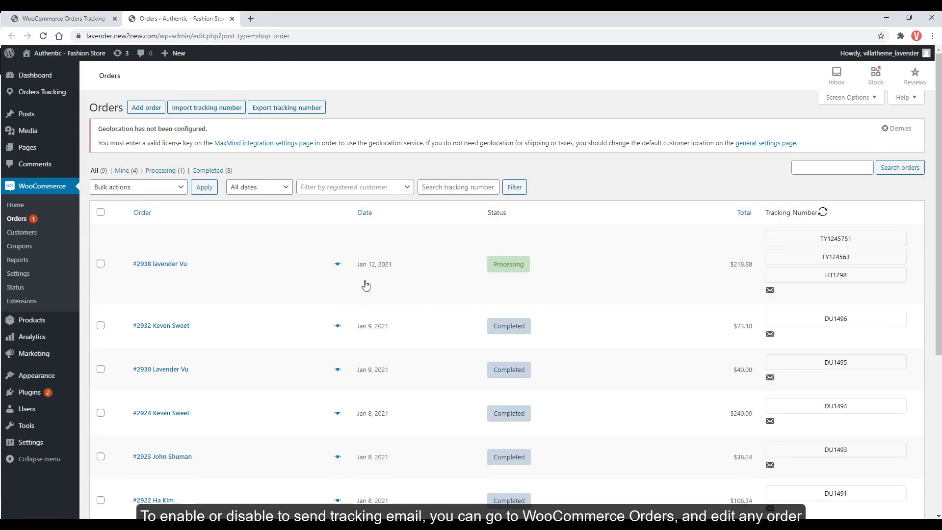
pyautogui.click(182, 266)
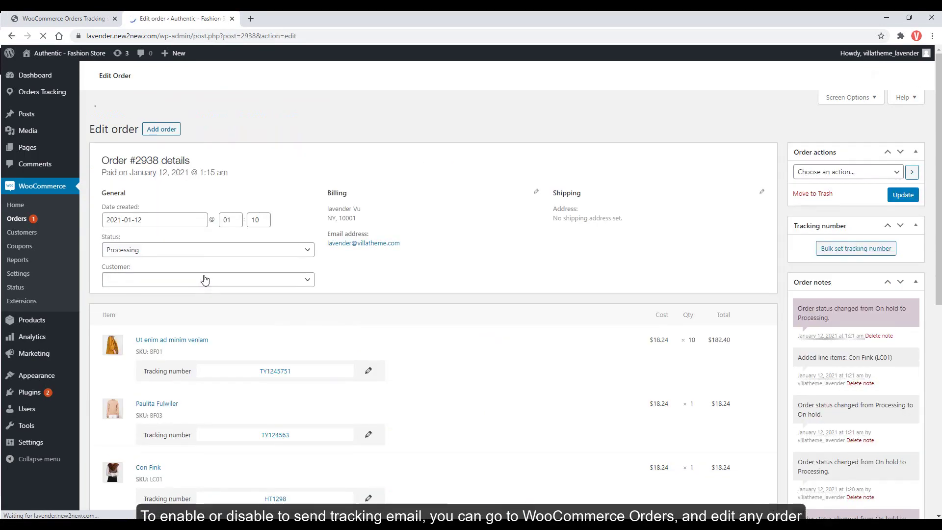
pyautogui.scroll(-2, 205, 279)
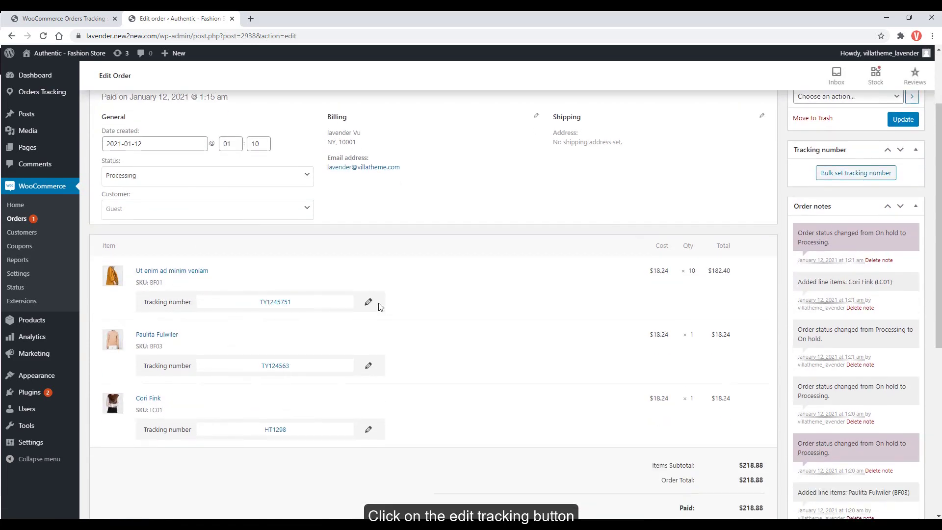
pyautogui.click(368, 302)
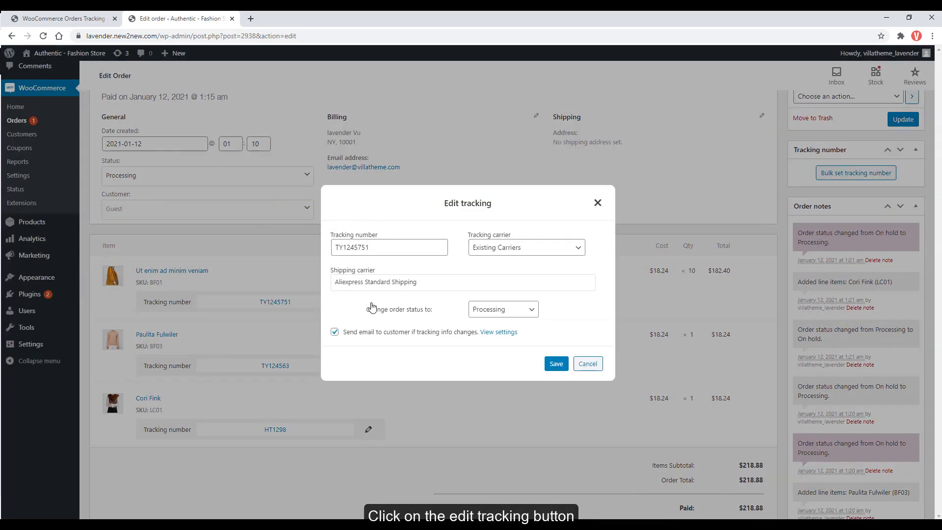
pyautogui.click(334, 333)
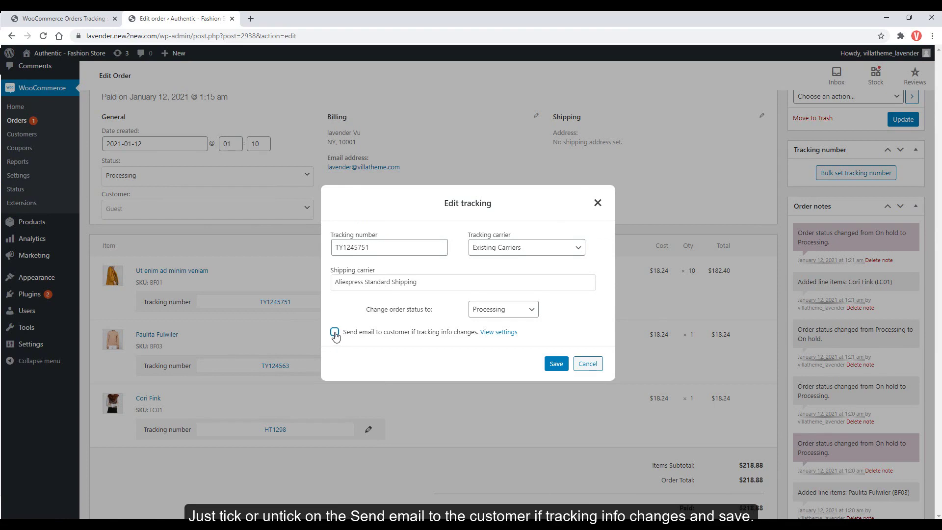
pyautogui.click(335, 333)
pyautogui.click(335, 333)
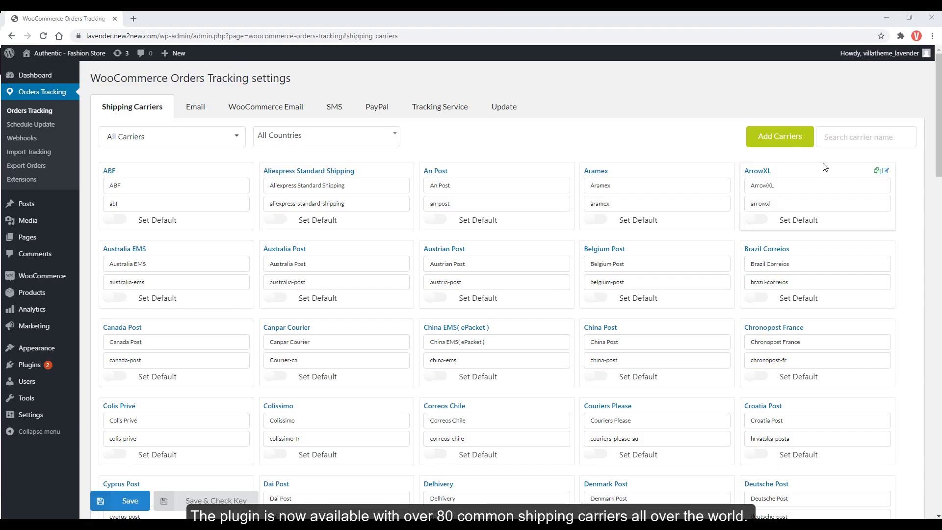
pyautogui.scroll(-2, 824, 167)
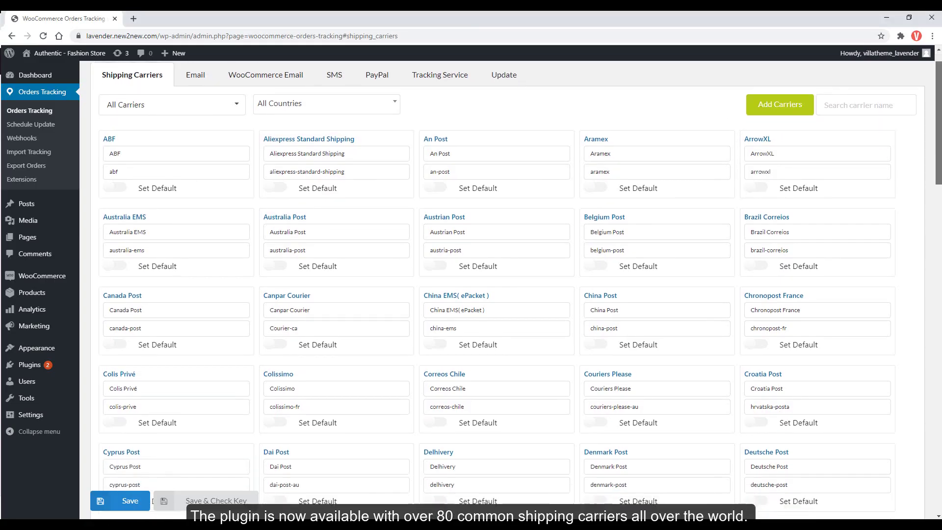
pyautogui.scroll(-13, 521, 290)
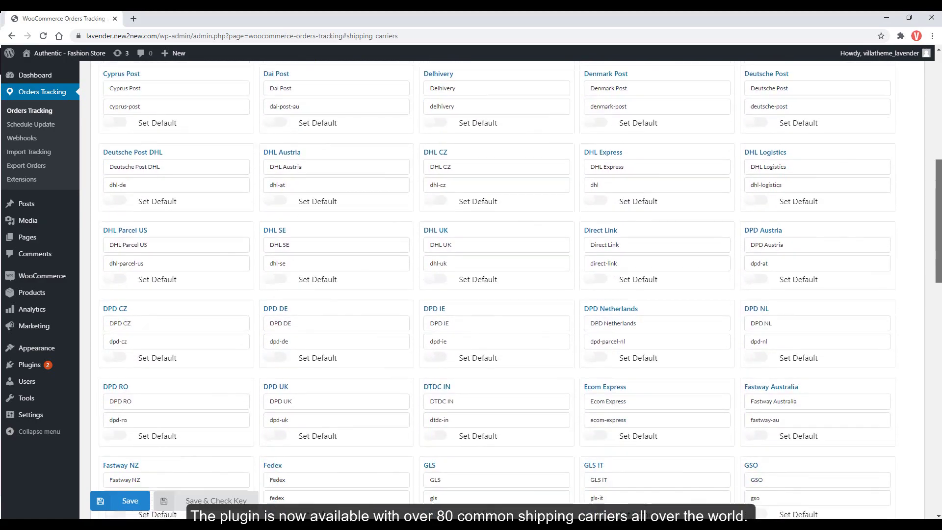
pyautogui.scroll(-10, 510, 290)
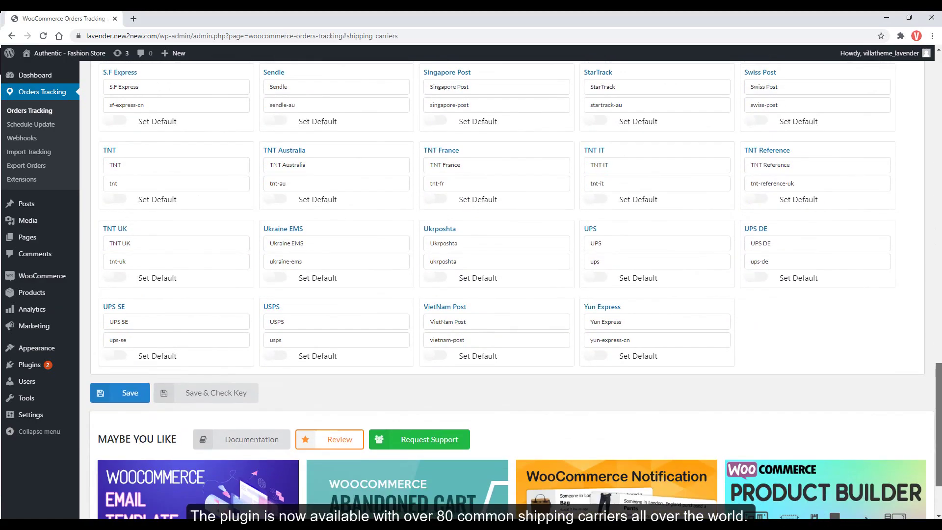
pyautogui.press('Home')
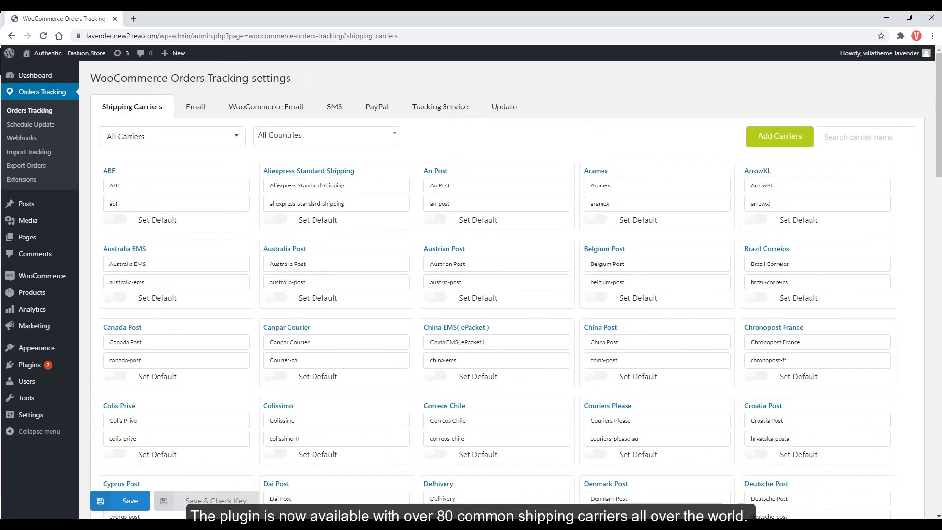
# Search the carrier names for usp, then dhl, then APC Postal Logistics, which finds nothing.
pyautogui.click(890, 139)
pyautogui.write('usps')
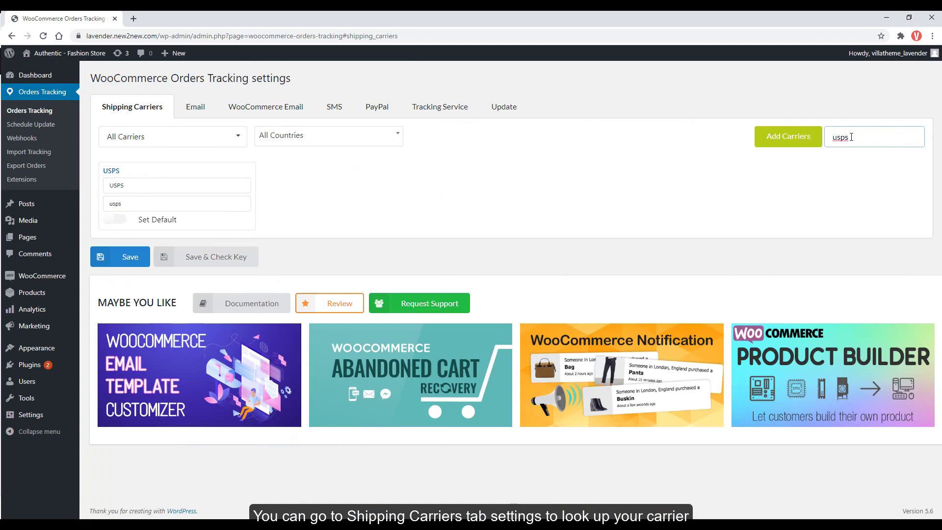
pyautogui.moveTo(851, 137); pyautogui.dragTo(835, 139)
pyautogui.write('dhl')
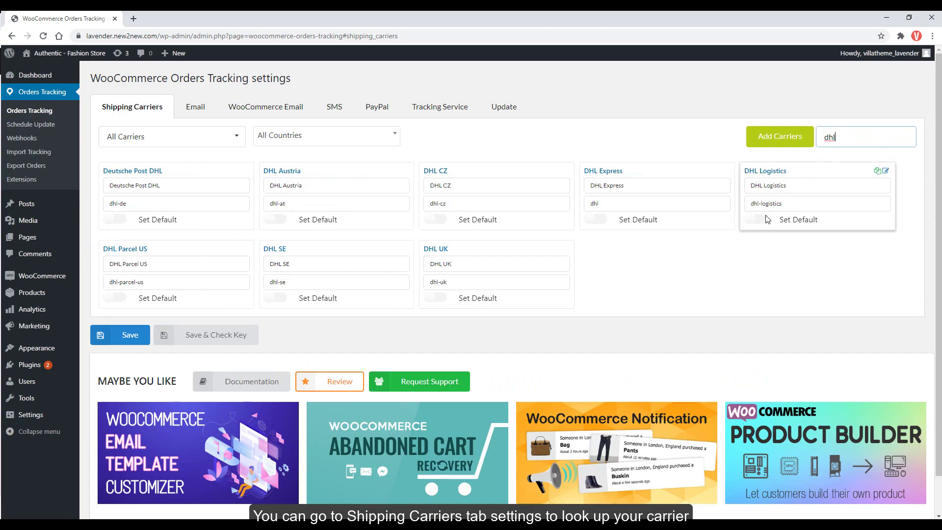
pyautogui.doubleClick(829, 138)
pyautogui.write('APC Postal')
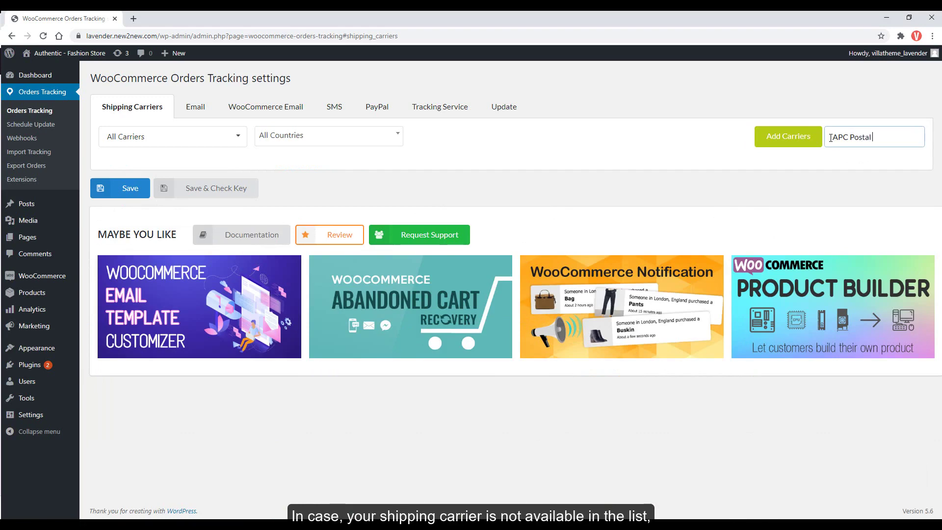
pyautogui.write(' Logistics')
# Open the Add custom shipping carrier form, then load the APC Postal Logistics website in a new tab.
pyautogui.click(770, 140)
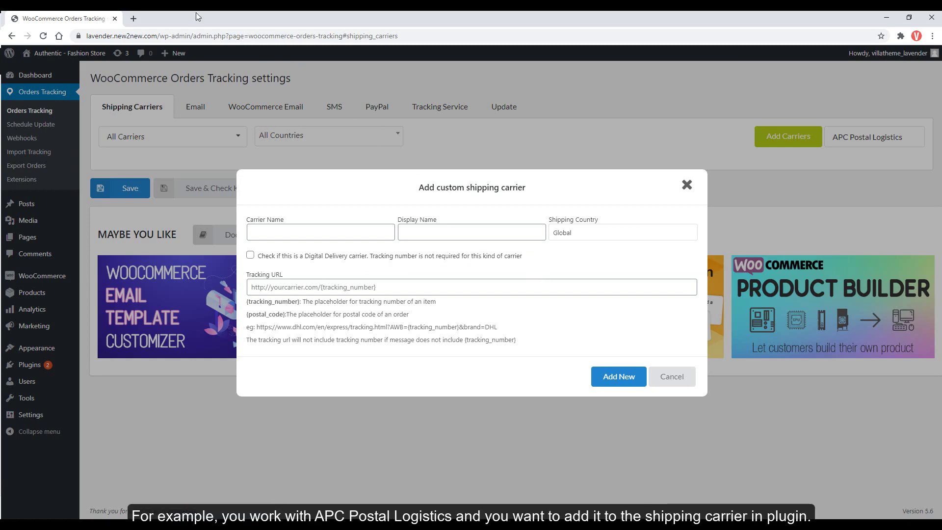
pyautogui.click(133, 19)
pyautogui.write('apc p')
pyautogui.click(138, 184)
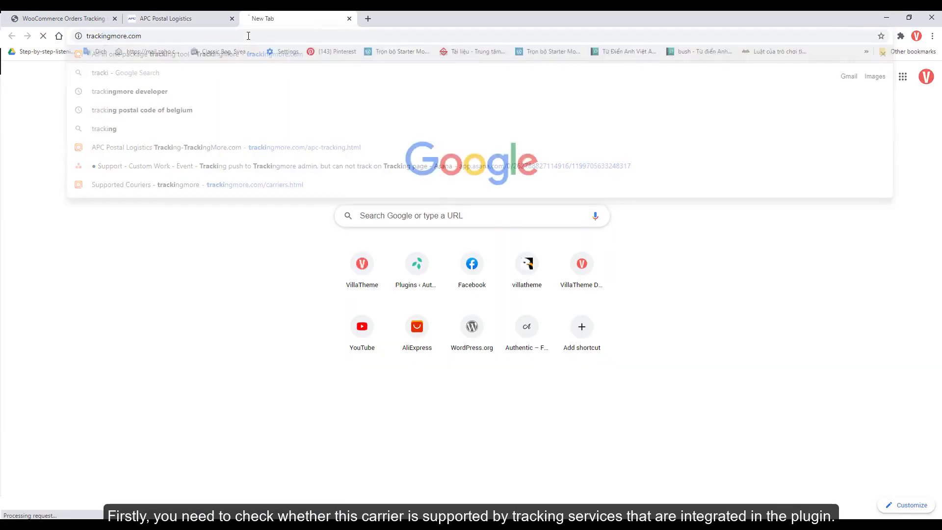
# Filter Trackingmore's supported couriers by APC to find APC Postal Logistics.
pyautogui.press('Return')
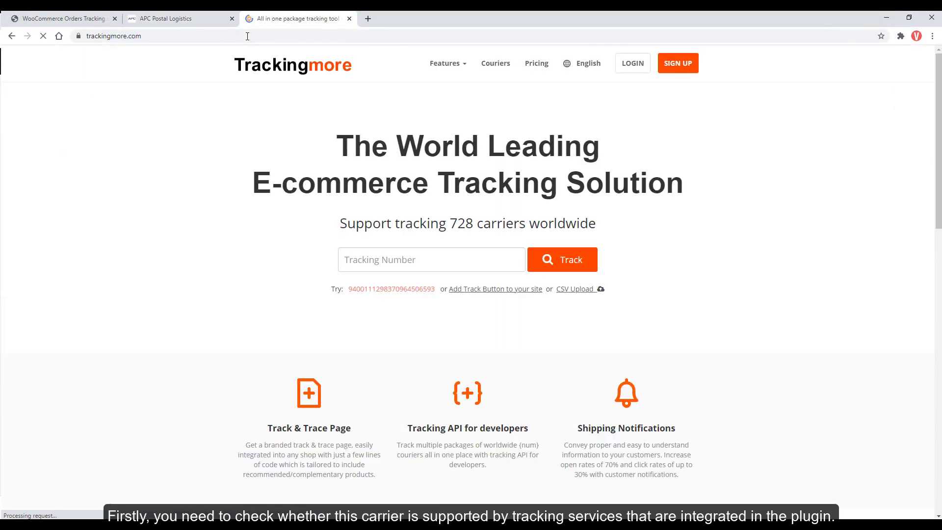
pyautogui.click(486, 65)
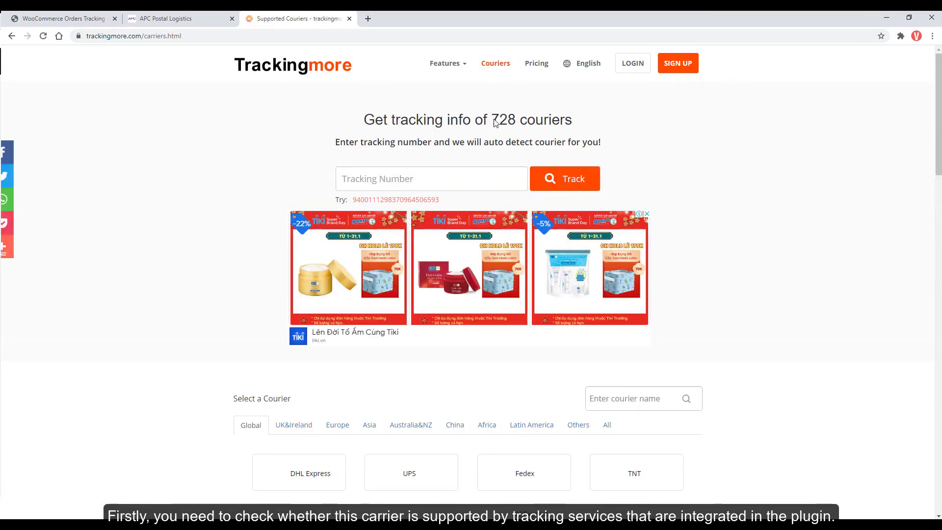
pyautogui.scroll(-4, 637, 203)
pyautogui.click(637, 202)
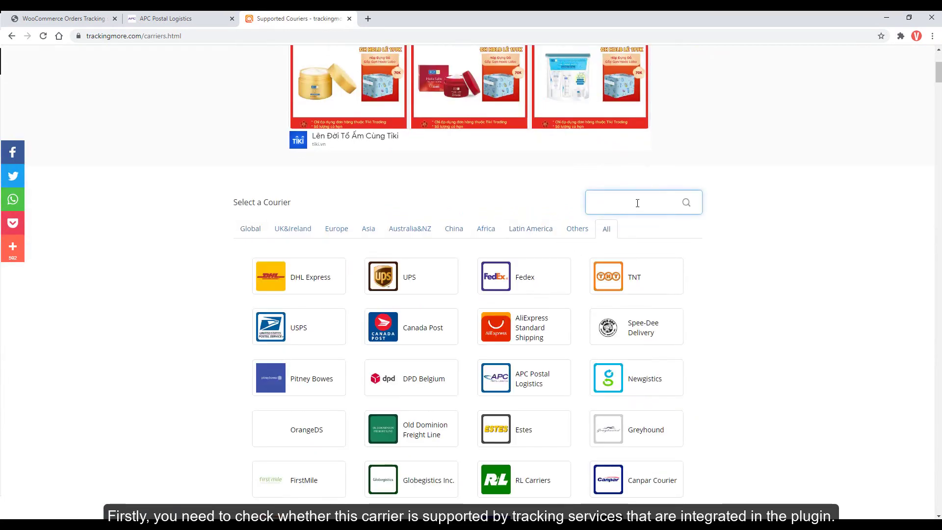
pyautogui.write('APC')
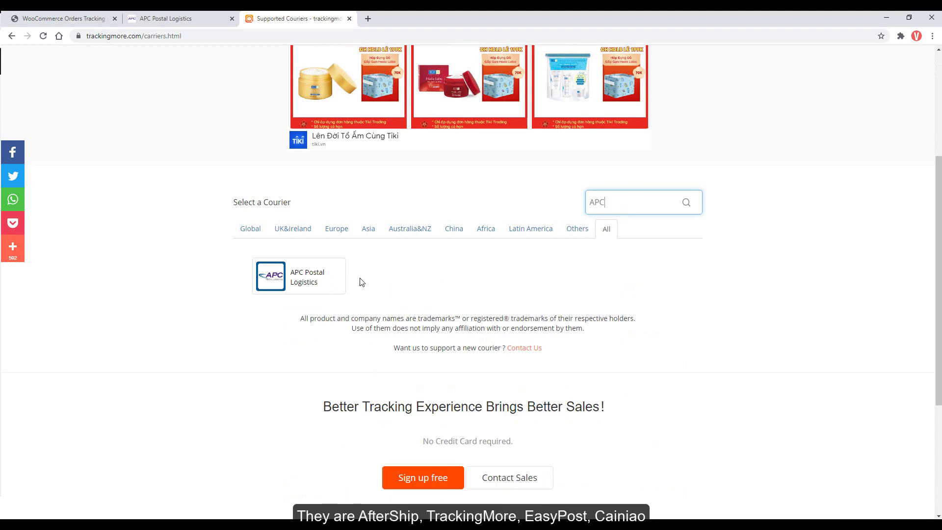
# Search AfterShip's supported couriers list for 'apc p' to confirm APC Postal Logistics is listed.
pyautogui.click(369, 19)
pyautogui.write('after')
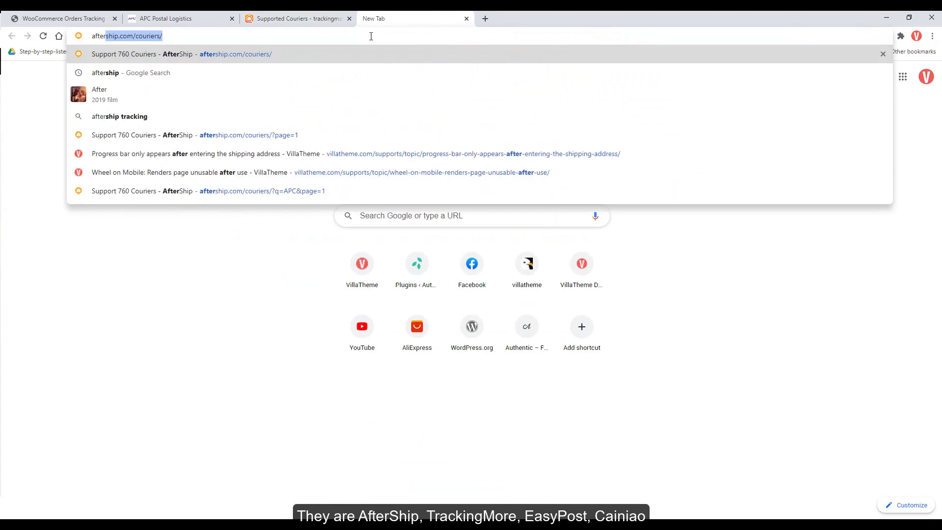
pyautogui.press('Return')
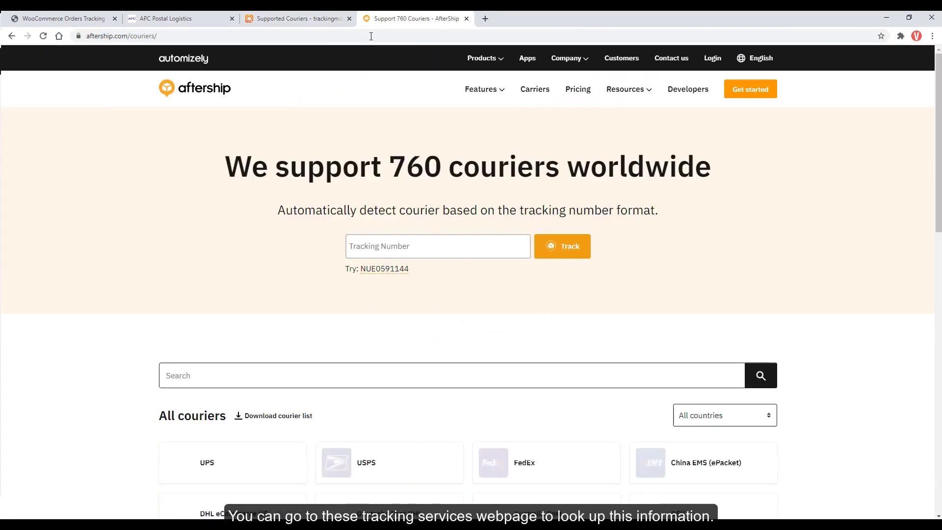
pyautogui.click(352, 379)
pyautogui.write('apc ')
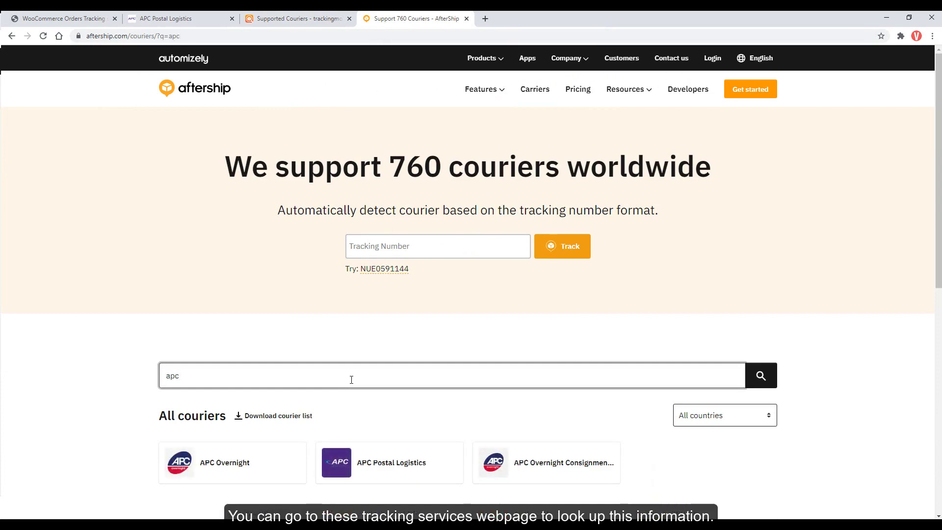
pyautogui.write('p')
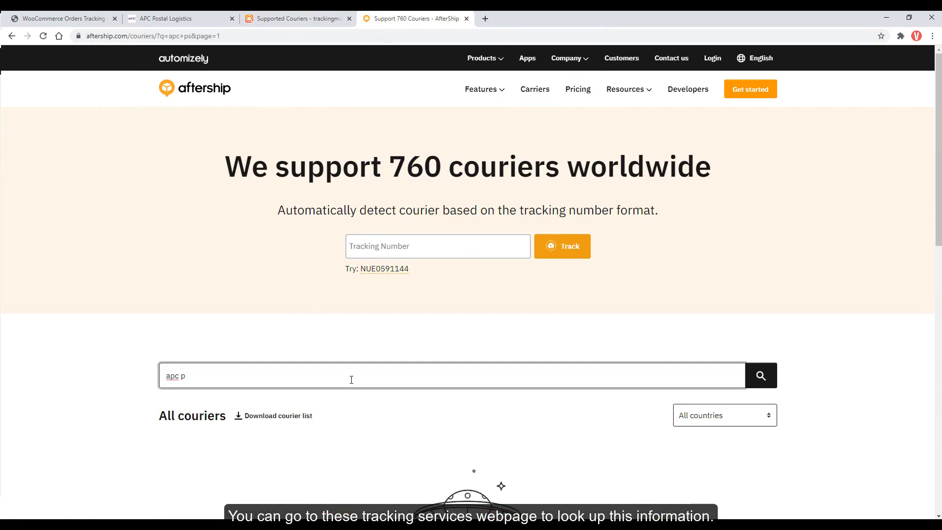
pyautogui.scroll(-2, 454, 361)
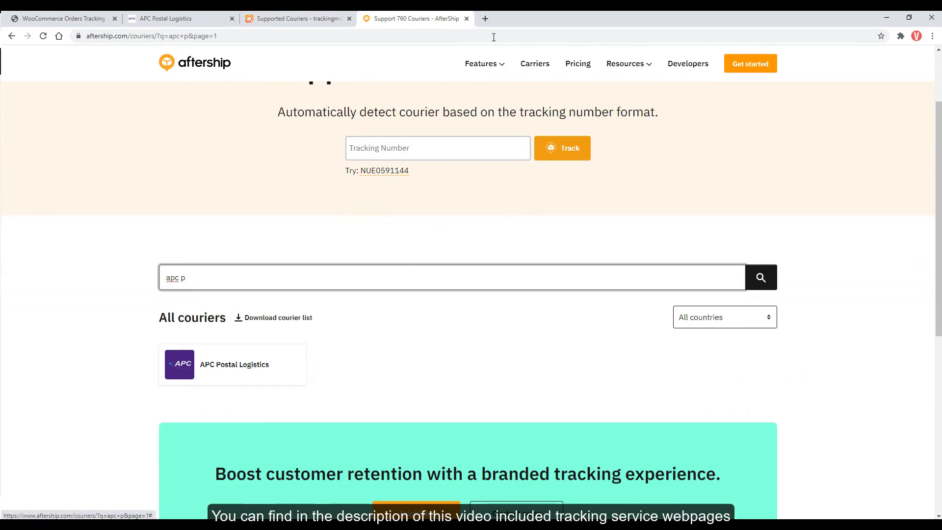
# Search EasyPost's carrier list for 'APC', then go back to the Orders Tracking tab.
pyautogui.hotkey('ctrl', 't')
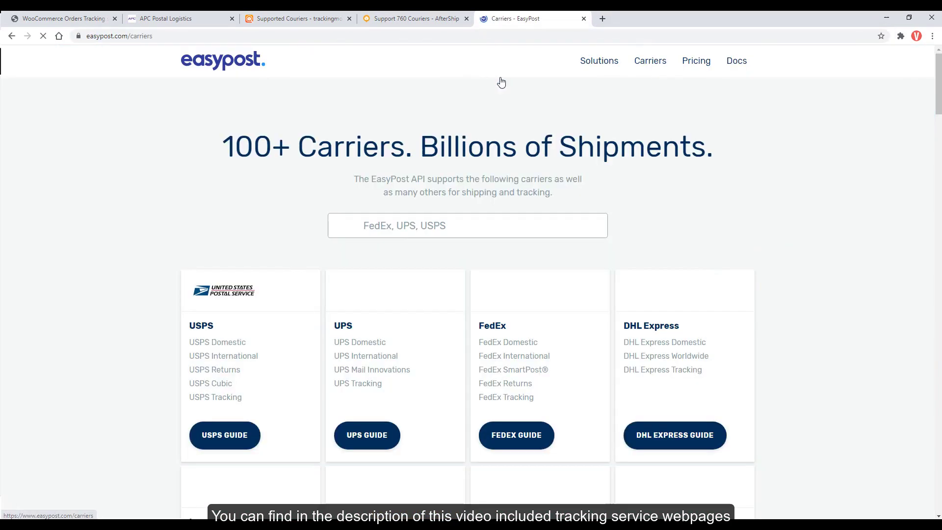
pyautogui.scroll(-2, 470, 118)
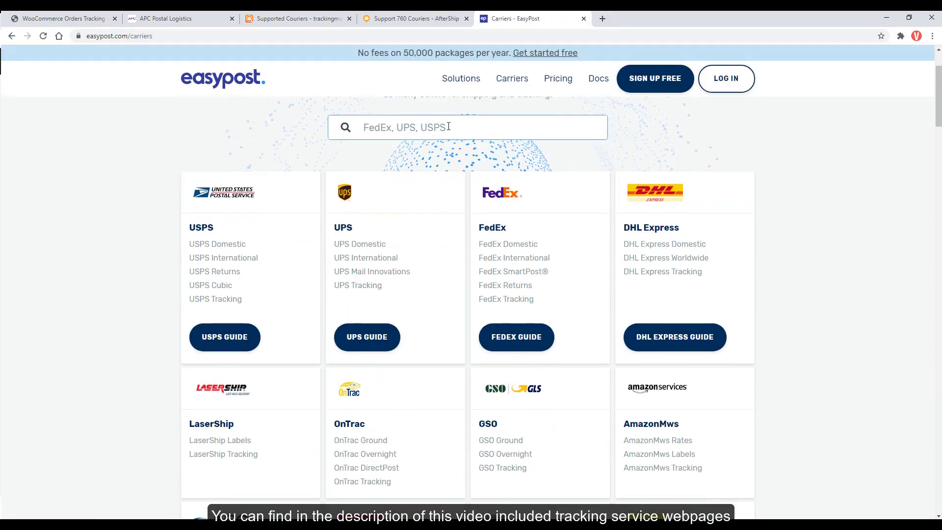
pyautogui.write('A')
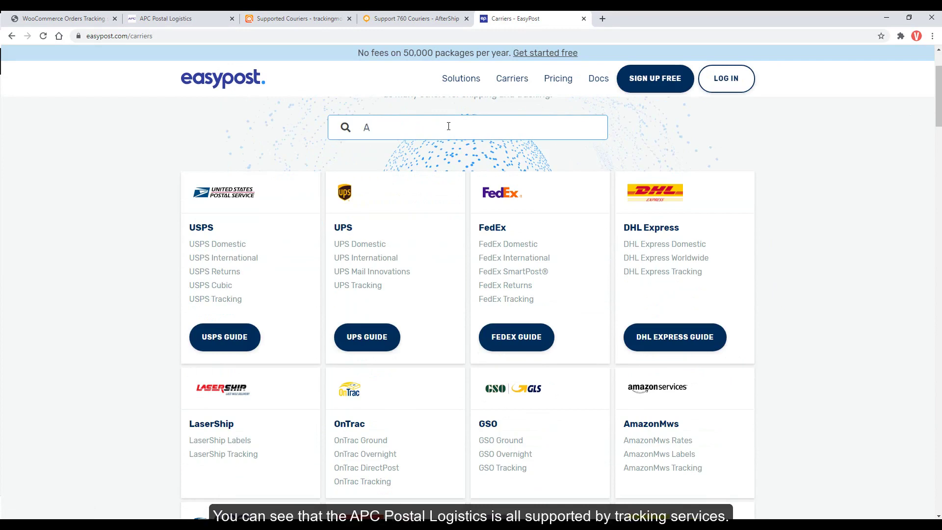
pyautogui.write('PC')
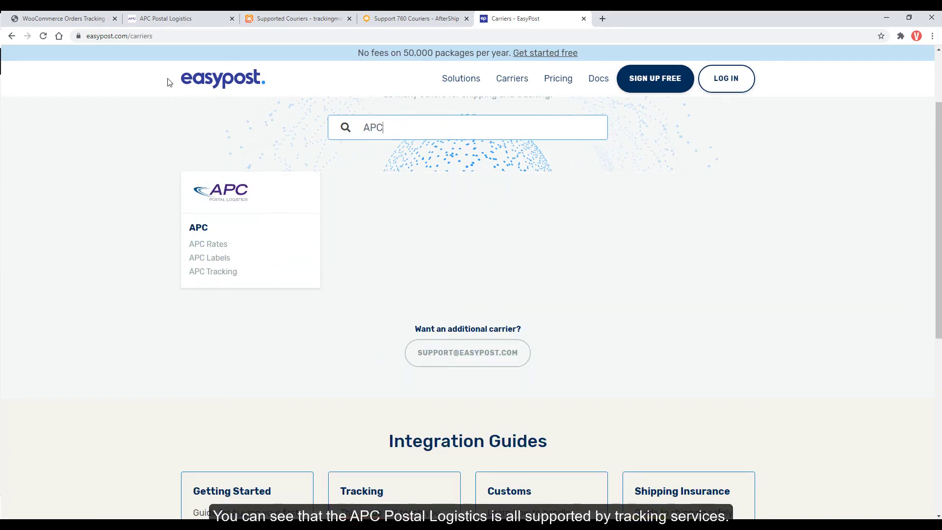
pyautogui.click(97, 18)
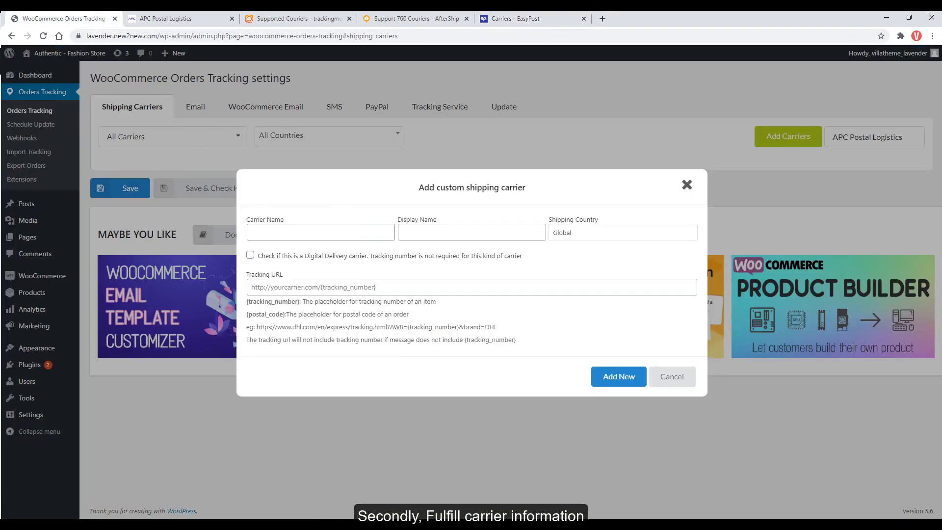
# Copy the exact name 'APC Postal Logistics' from Trackingmore's APC tracking page for the Carrier Name field.
pyautogui.click(291, 22)
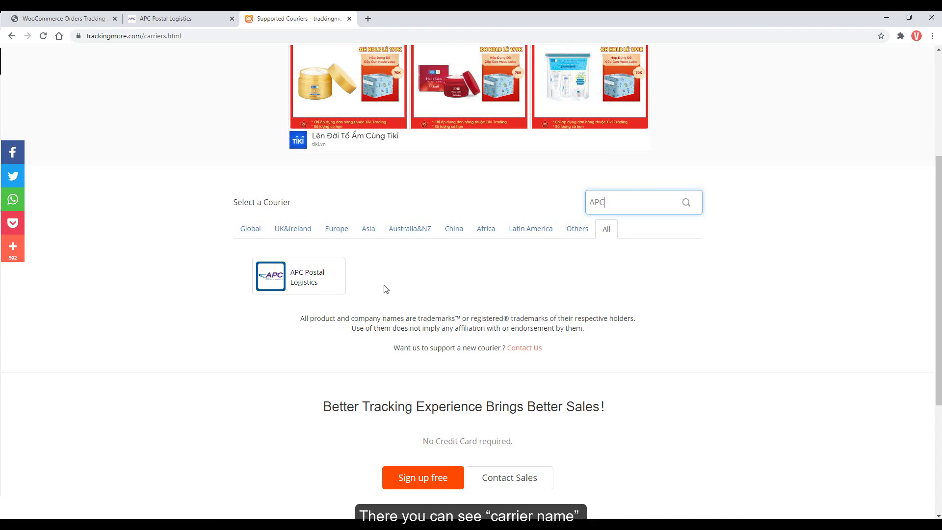
pyautogui.moveTo(332, 284)
pyautogui.mouseDown()
pyautogui.moveTo(302, 279)
pyautogui.moveTo(325, 287)
pyautogui.mouseUp()
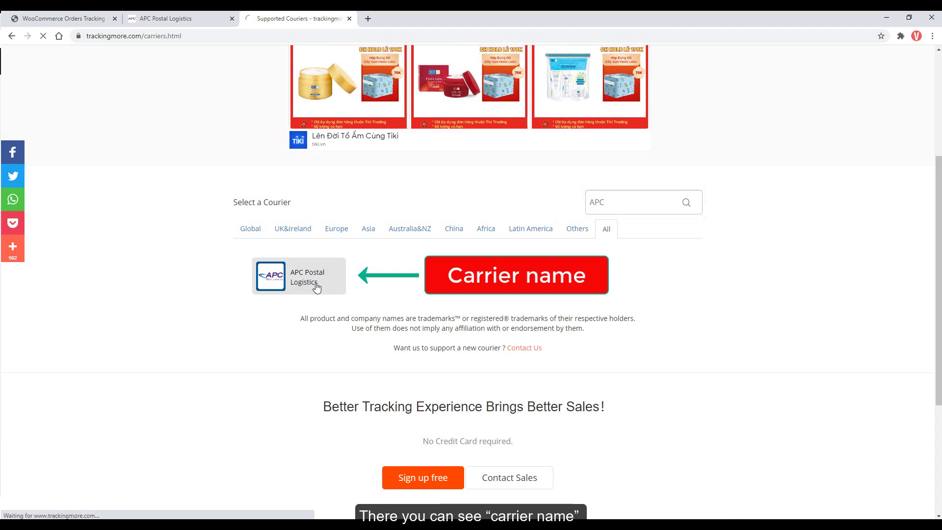
pyautogui.click(316, 286)
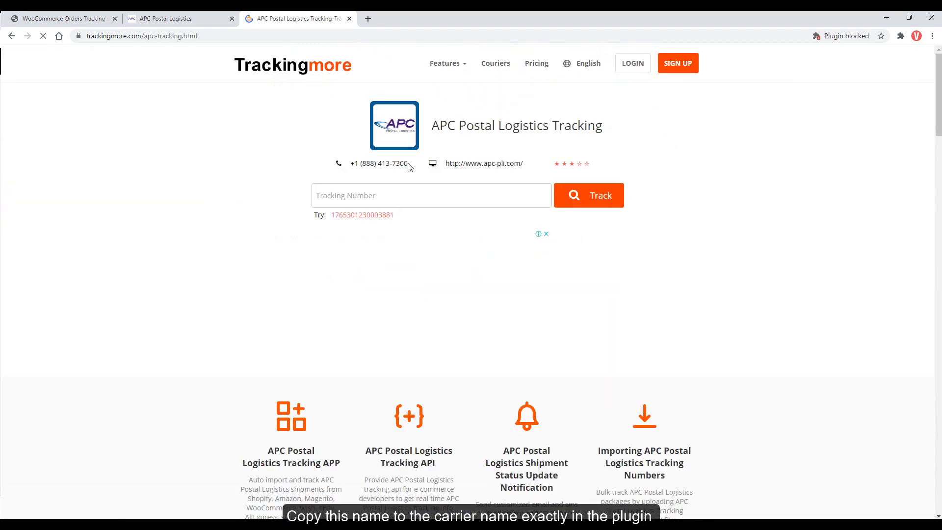
pyautogui.moveTo(432, 126); pyautogui.dragTo(548, 128)
pyautogui.hotkey('ctrl', 'c')
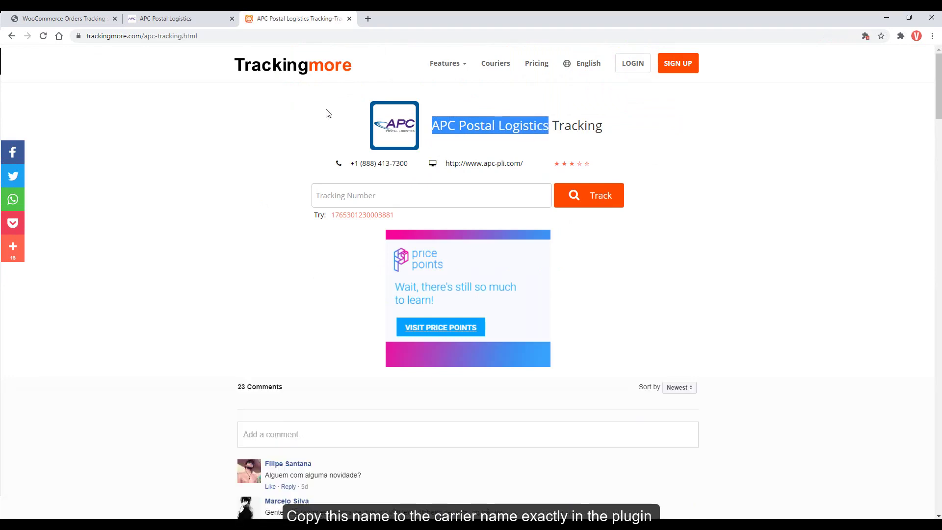
pyautogui.click(91, 19)
pyautogui.click(298, 228)
# Paste 'APC Postal Logistics' as Carrier Name and Display Name, and choose Global as shipping country.
pyautogui.hotkey('ctrl', 'v')
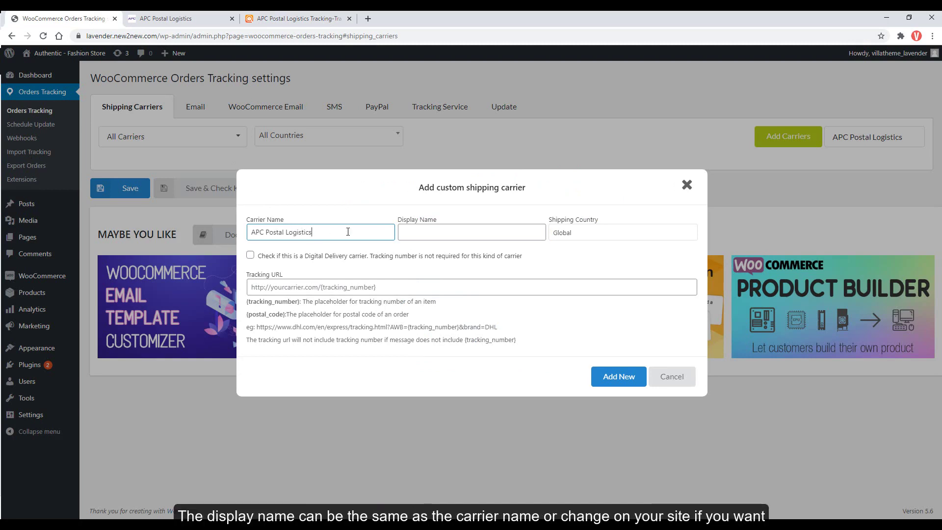
pyautogui.click(420, 233)
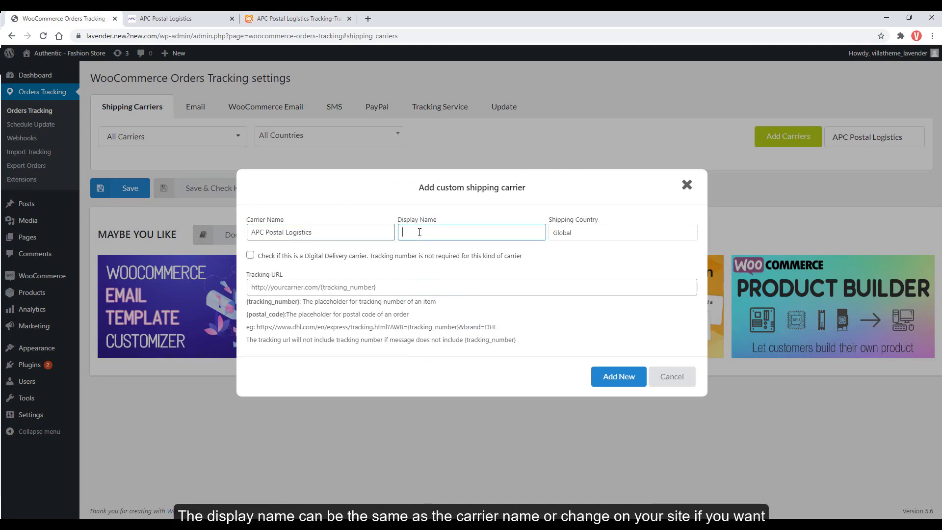
pyautogui.hotkey('ctrl', 'v')
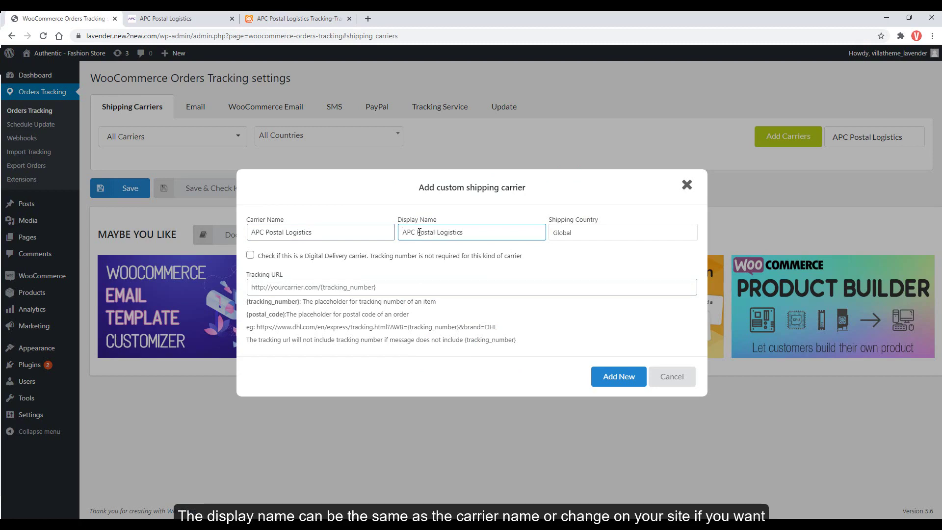
pyautogui.click(574, 239)
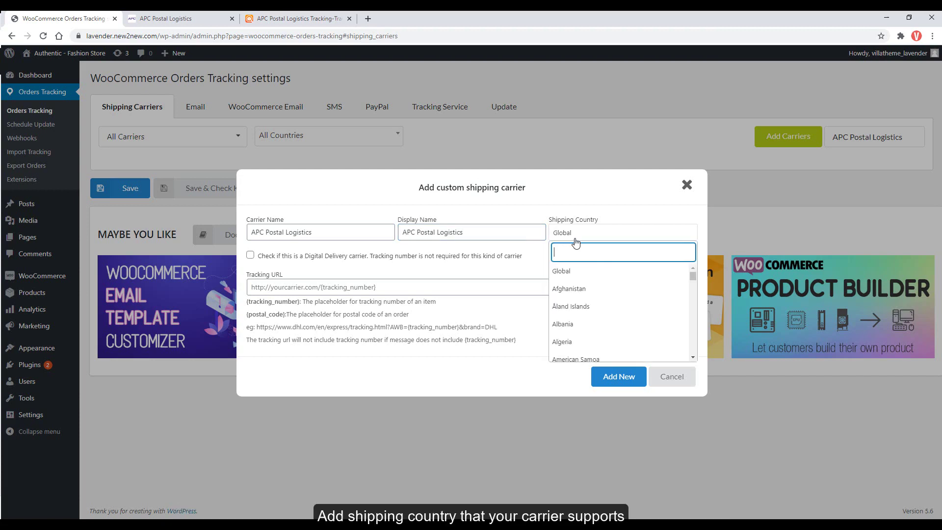
pyautogui.click(565, 274)
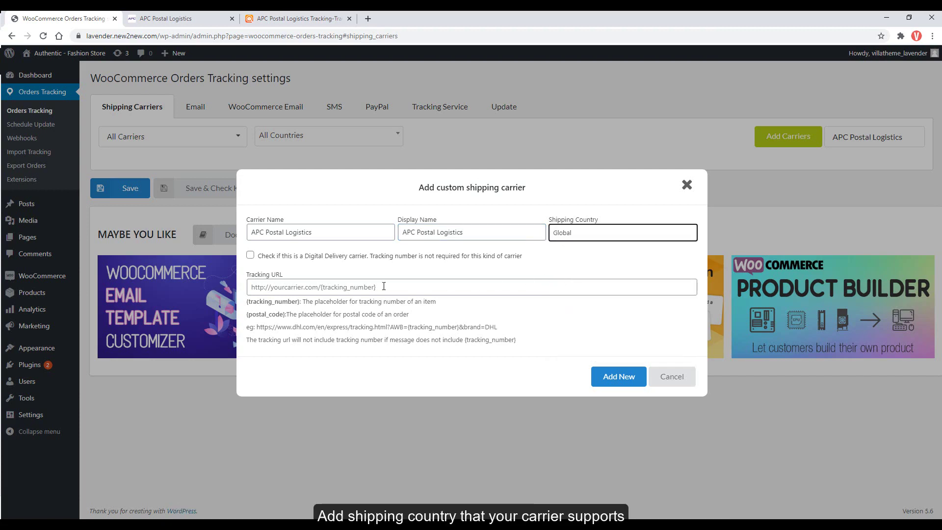
pyautogui.click(284, 288)
pyautogui.click(262, 19)
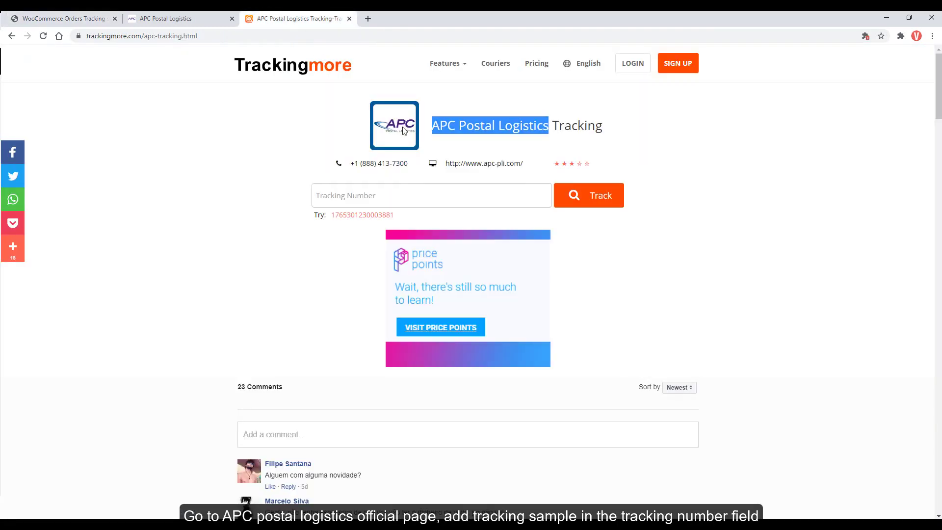
pyautogui.click(479, 166)
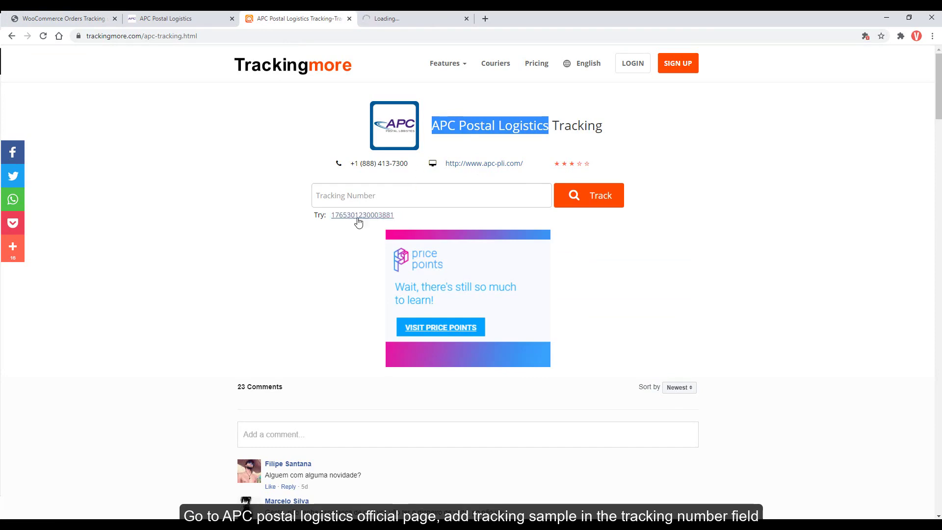
pyautogui.moveTo(400, 216); pyautogui.dragTo(332, 214)
pyautogui.hotkey('ctrl', 'c')
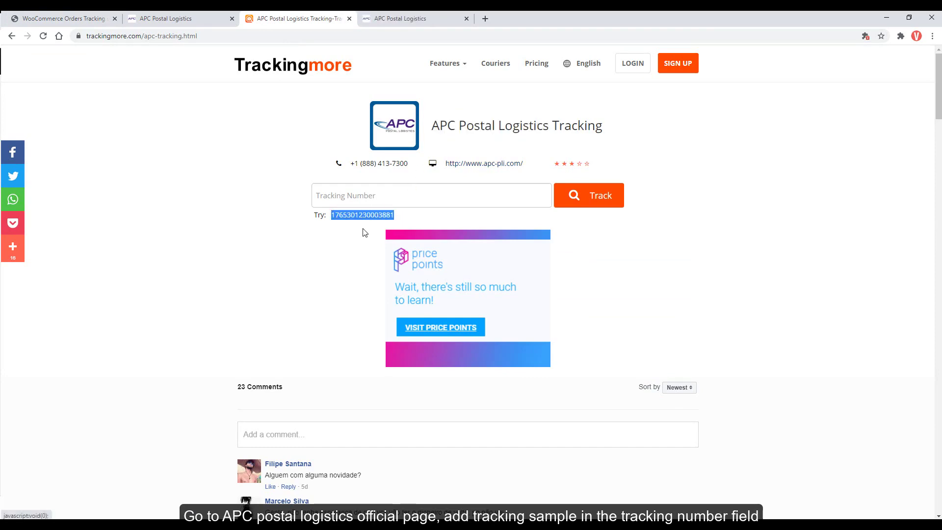
pyautogui.click(424, 20)
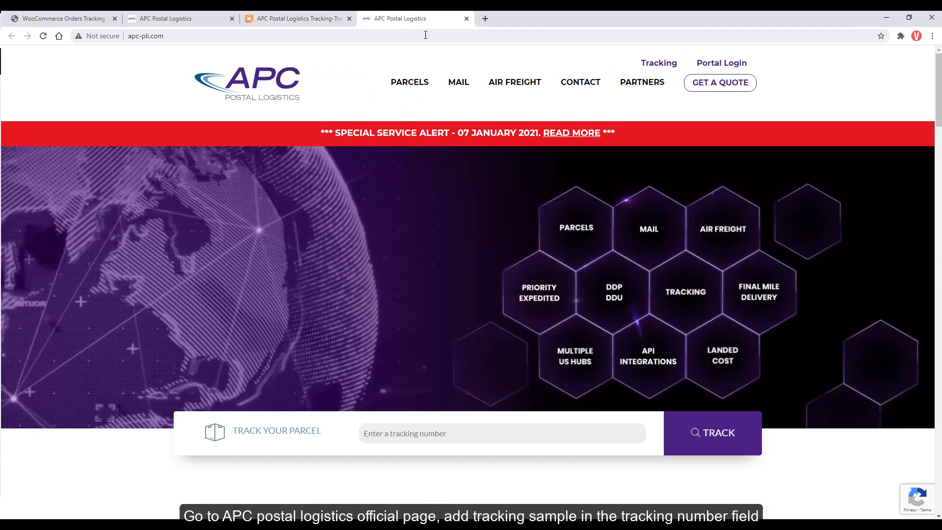
pyautogui.scroll(-3, 455, 114)
pyautogui.click(449, 284)
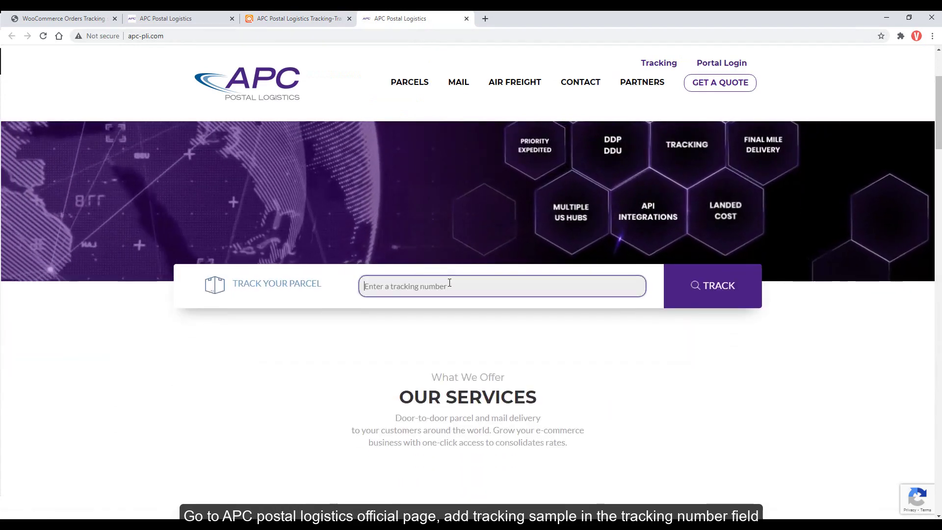
pyautogui.hotkey('ctrl', 'v')
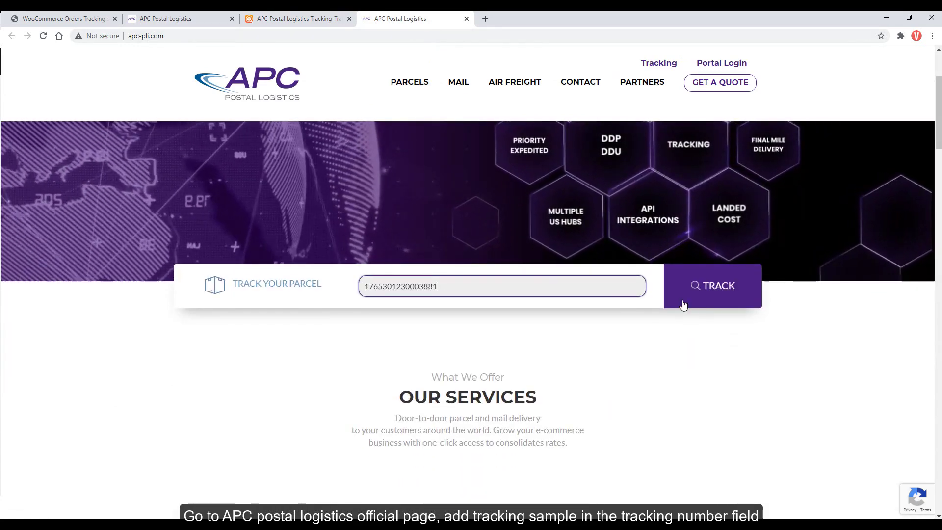
pyautogui.click(722, 294)
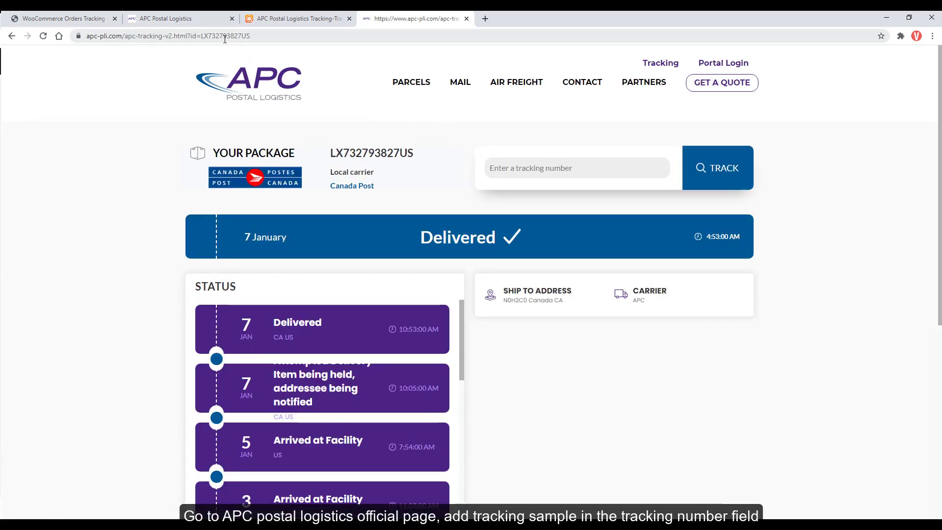
pyautogui.moveTo(250, 36); pyautogui.dragTo(86, 37)
pyautogui.hotkey('ctrl', 'c')
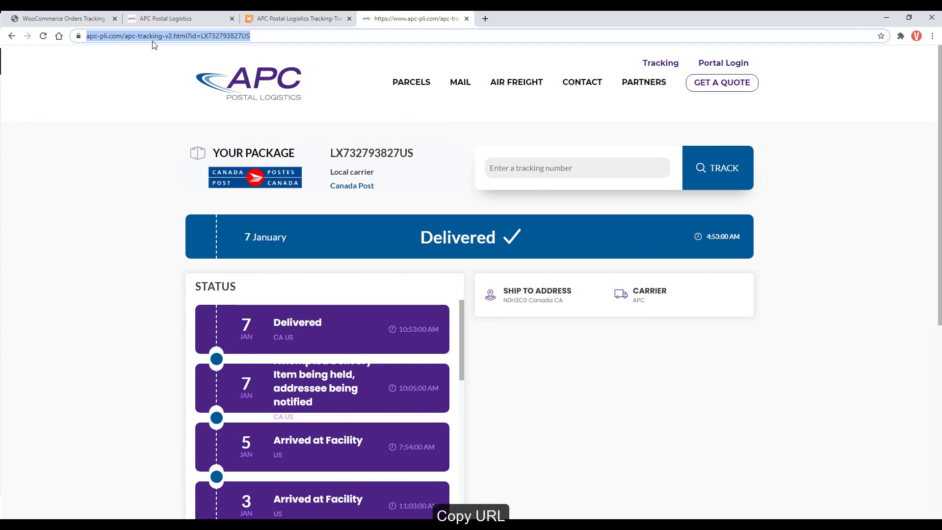
# Enter the APC tracking URL with {tracking_number} replacing LX732793827US, add the carrier and set it default.
pyautogui.click(83, 23)
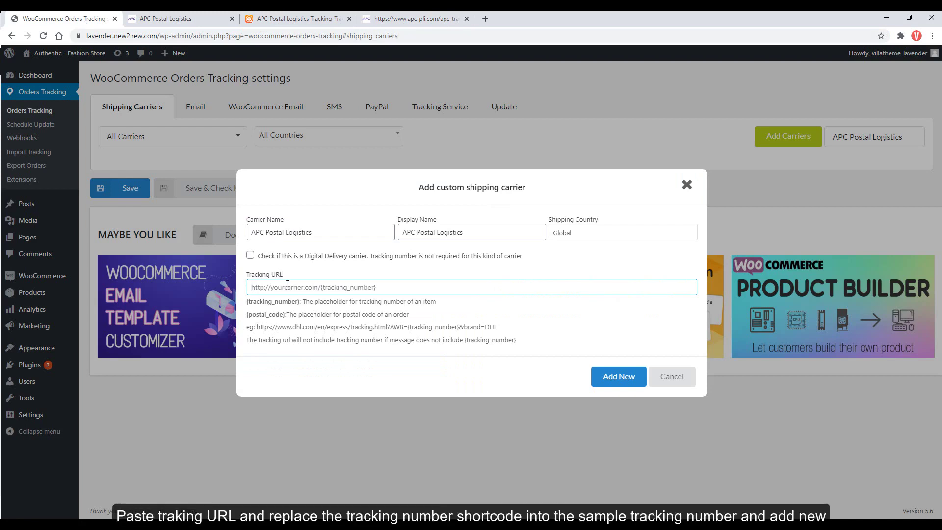
pyautogui.hotkey('ctrl', 'v')
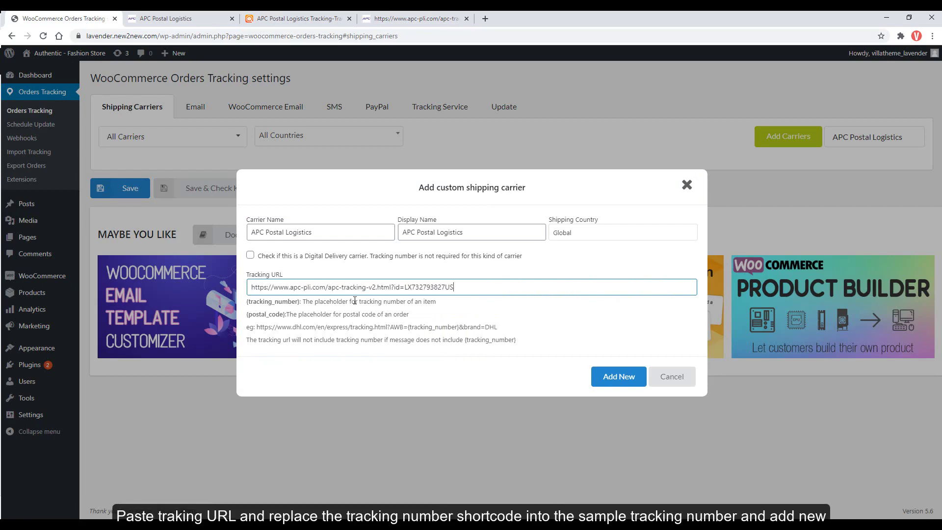
pyautogui.moveTo(247, 301); pyautogui.dragTo(298, 302)
pyautogui.hotkey('ctrl', 'c')
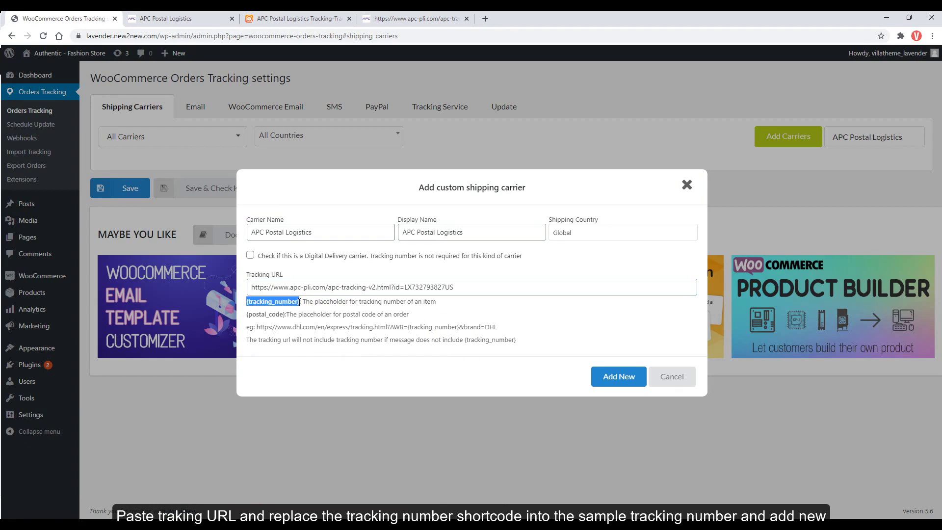
pyautogui.doubleClick(440, 289)
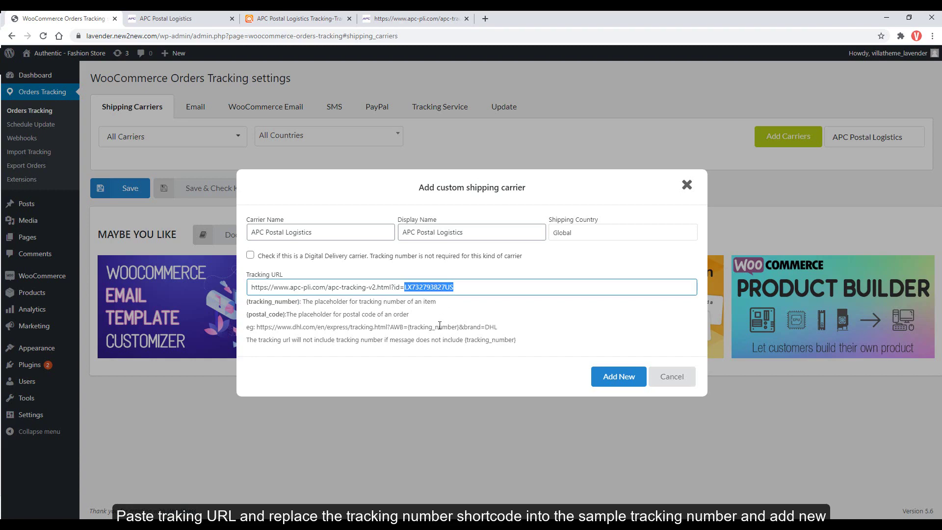
pyautogui.hotkey('ctrl', 'v')
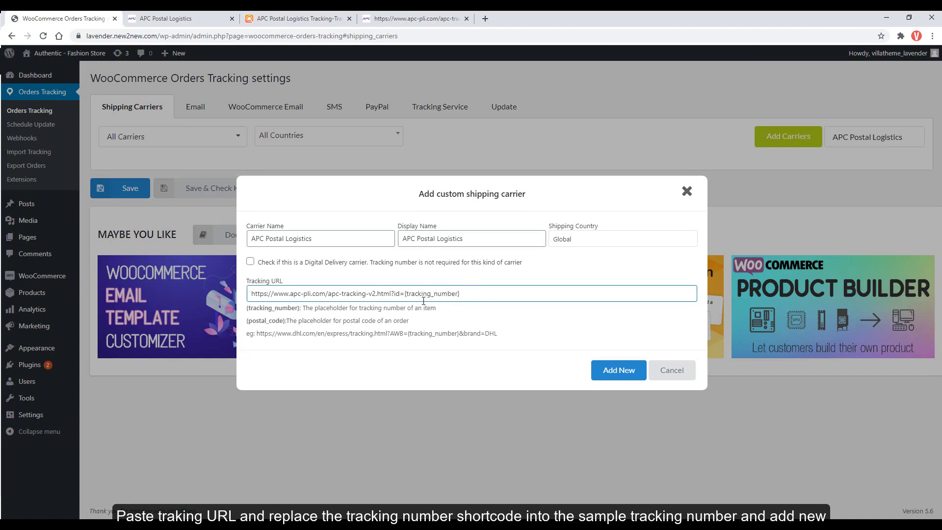
pyautogui.click(599, 373)
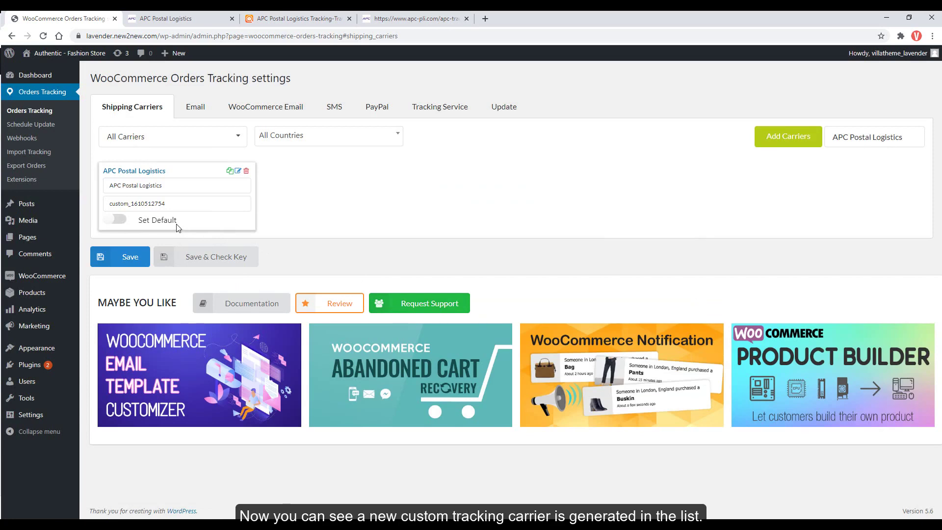
pyautogui.click(122, 221)
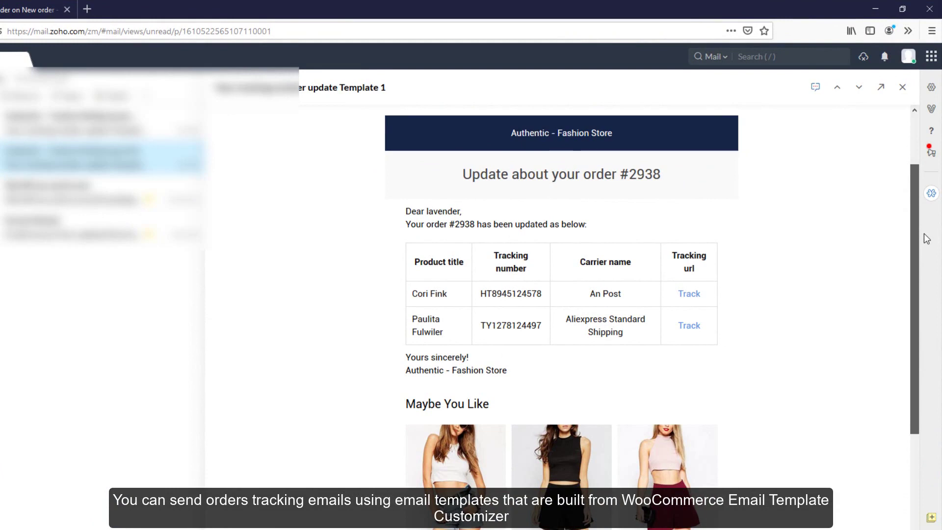
# Scroll through the Template 1 email, then open the next message, the red-banded Template 2 email.
pyautogui.scroll(-2, 926, 241)
pyautogui.moveTo(924, 277); pyautogui.dragTo(931, 347)
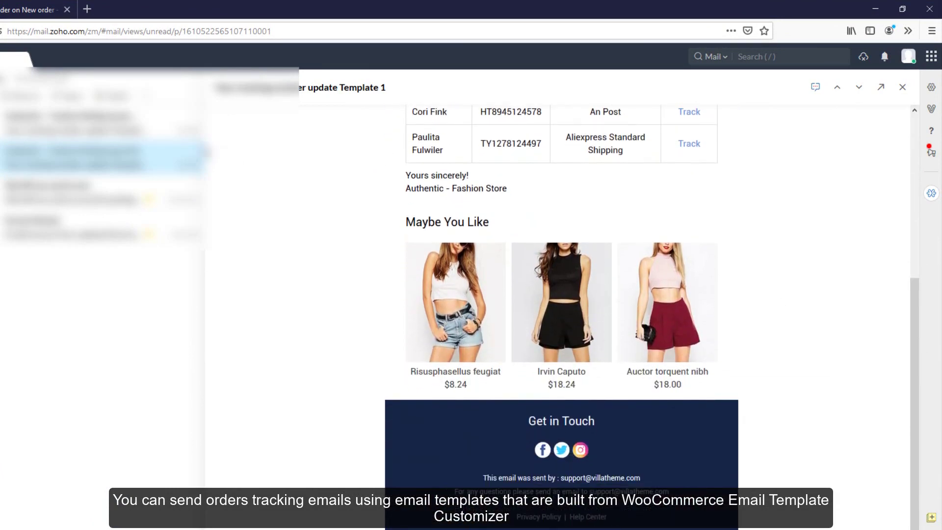
pyautogui.click(132, 128)
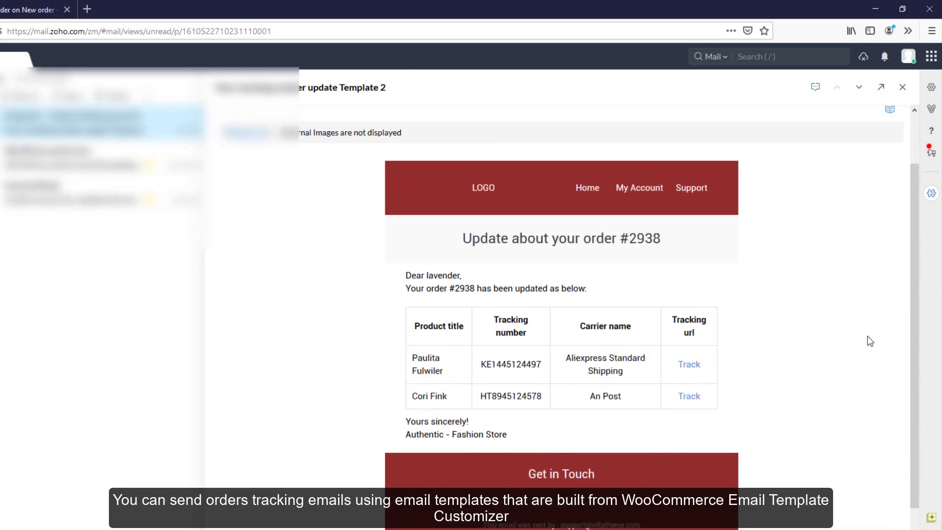
pyautogui.scroll(-2, 869, 341)
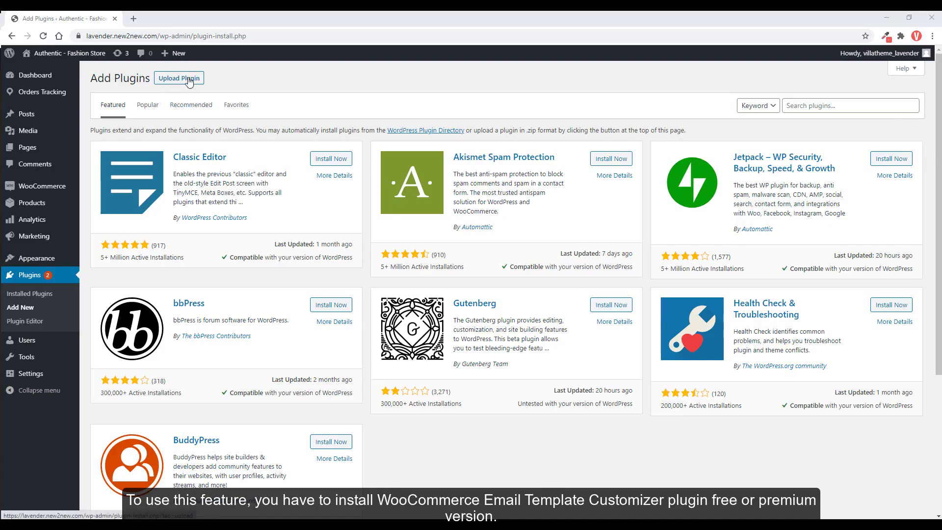
# Upload the woocommerce-email-template-customizer zip as a plugin, install it and activate it.
pyautogui.click(173, 78)
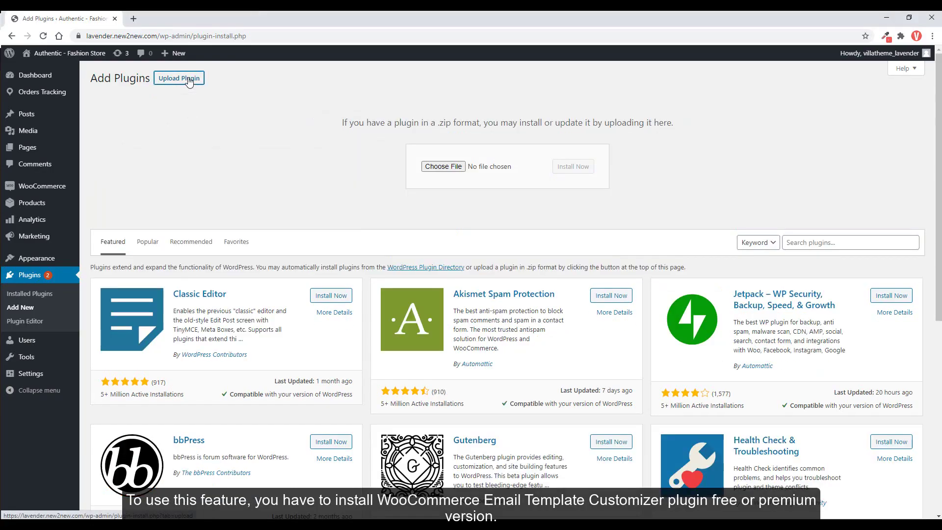
pyautogui.click(429, 165)
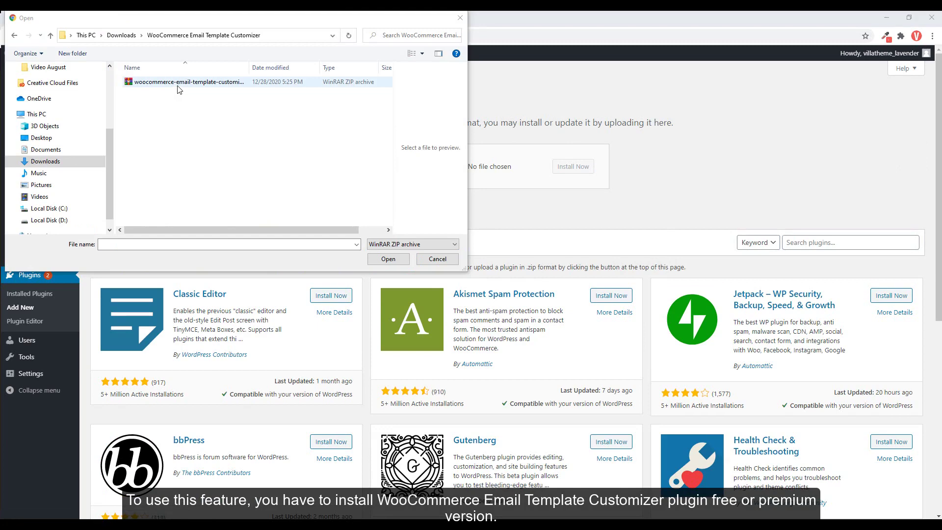
pyautogui.click(180, 83)
pyautogui.click(384, 258)
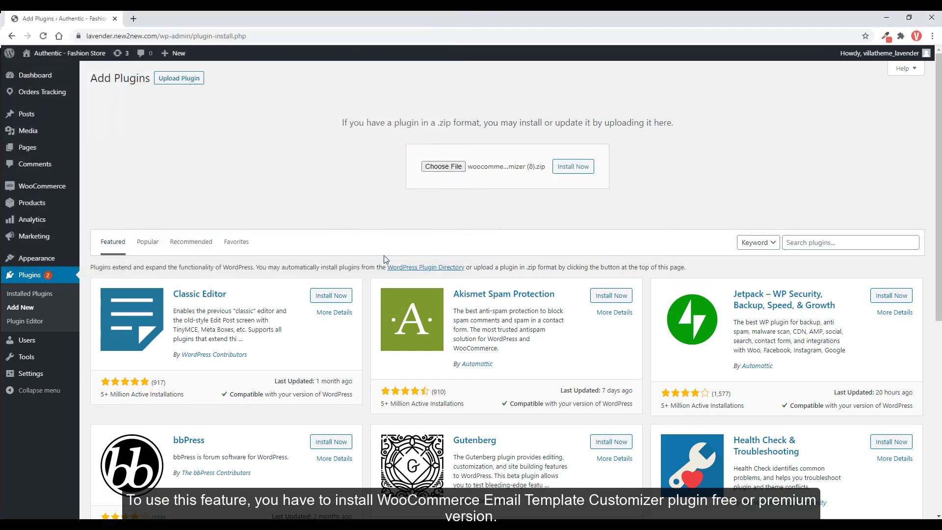
pyautogui.click(563, 174)
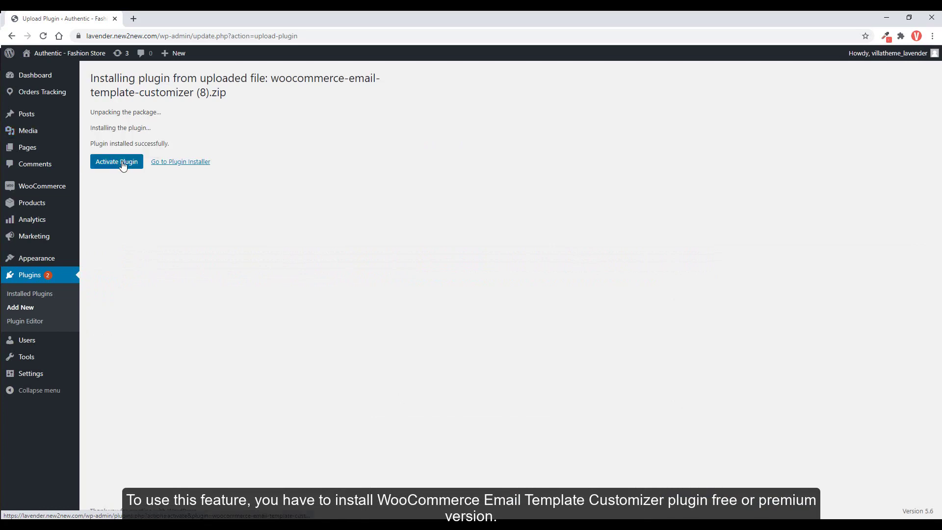
pyautogui.click(122, 166)
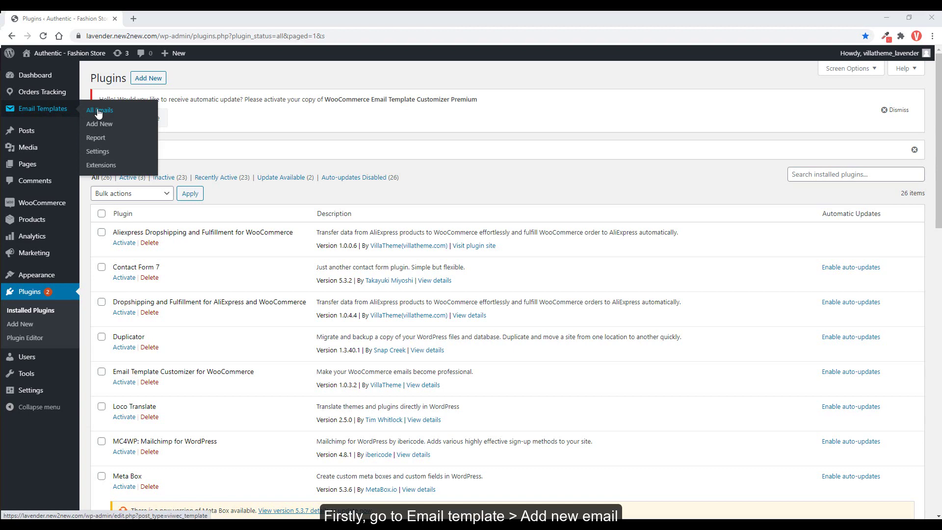
# Open a new email template and load the 'WooCommerce Orders Tracking email' sample.
pyautogui.middleClick(101, 124)
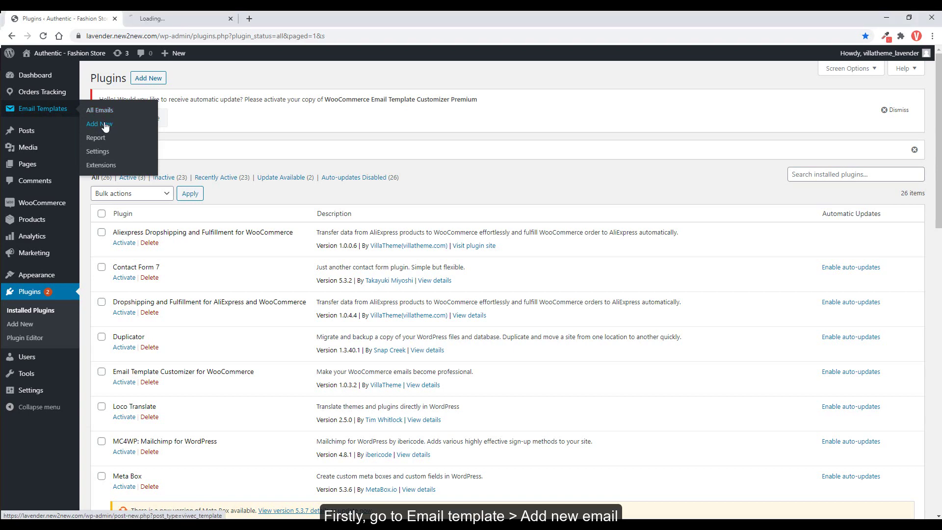
pyautogui.click(175, 18)
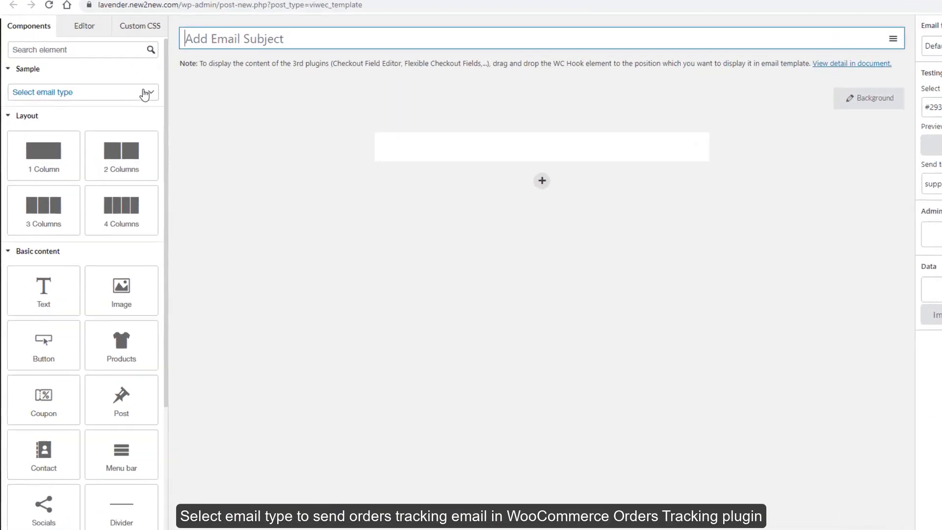
pyautogui.click(144, 93)
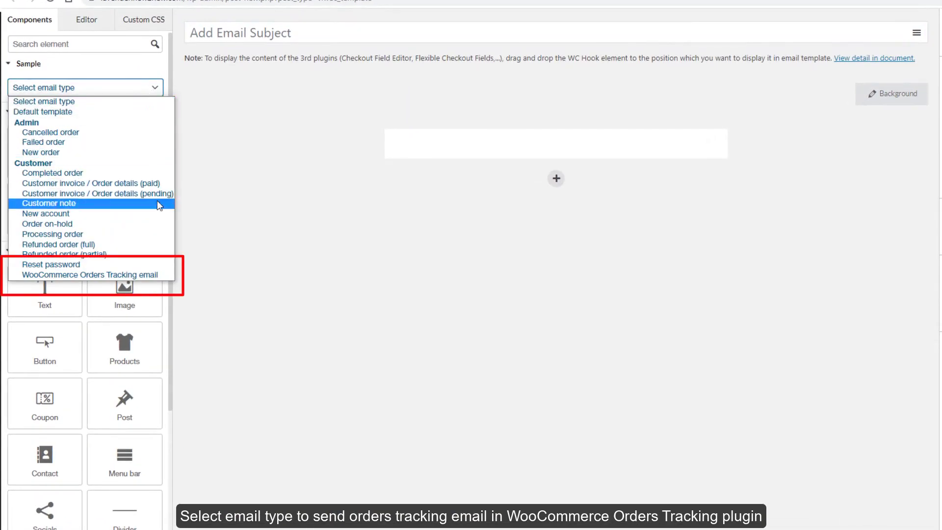
pyautogui.click(157, 276)
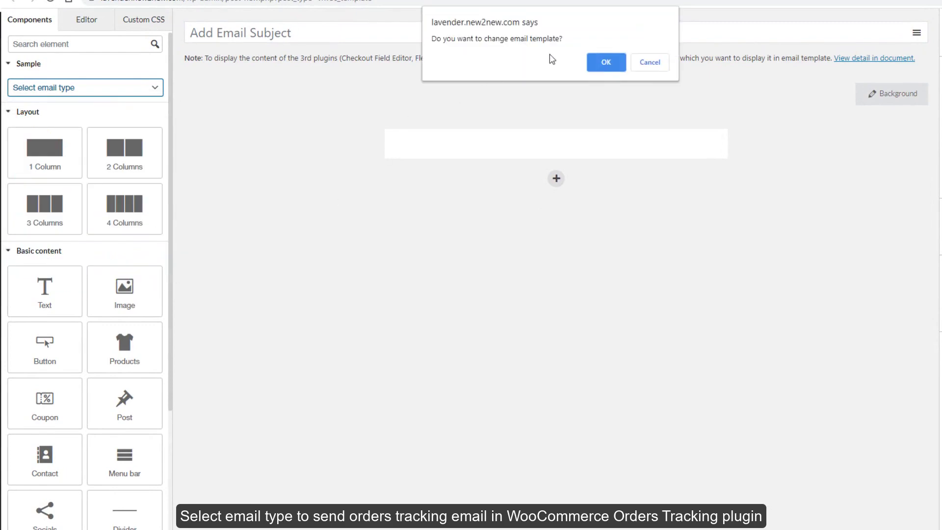
pyautogui.click(599, 66)
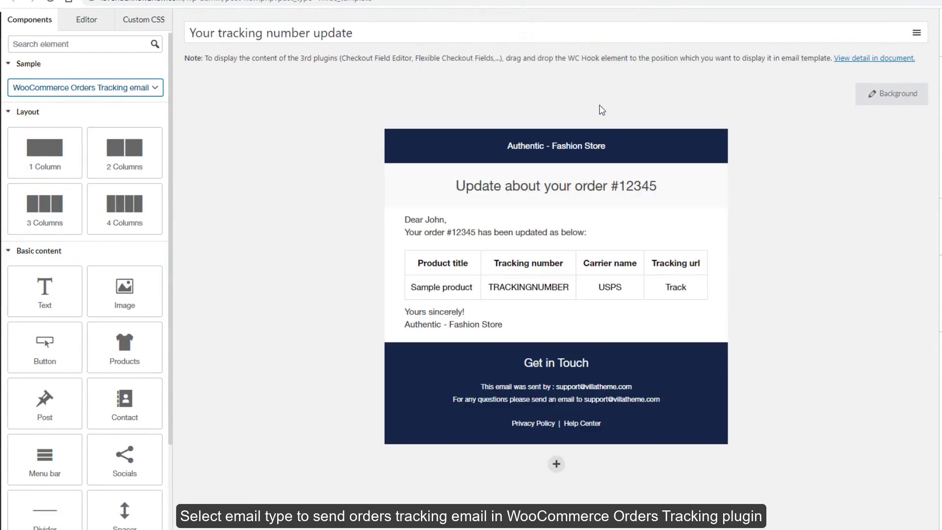
pyautogui.moveTo(648, 157)
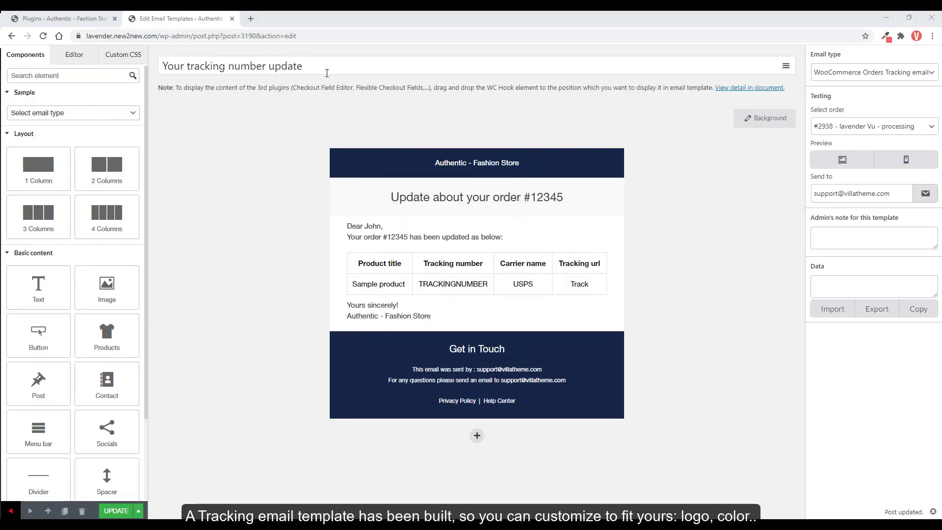
# Retitle the template 'Template Tracking' and replace the header's {site_title} with VILLATHEME.
pyautogui.click(326, 71)
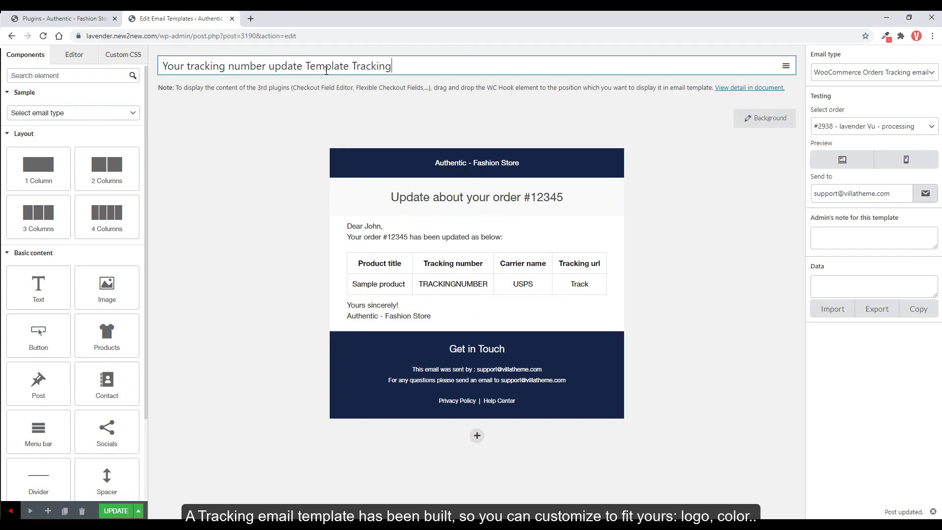
pyautogui.write('Template Tracking')
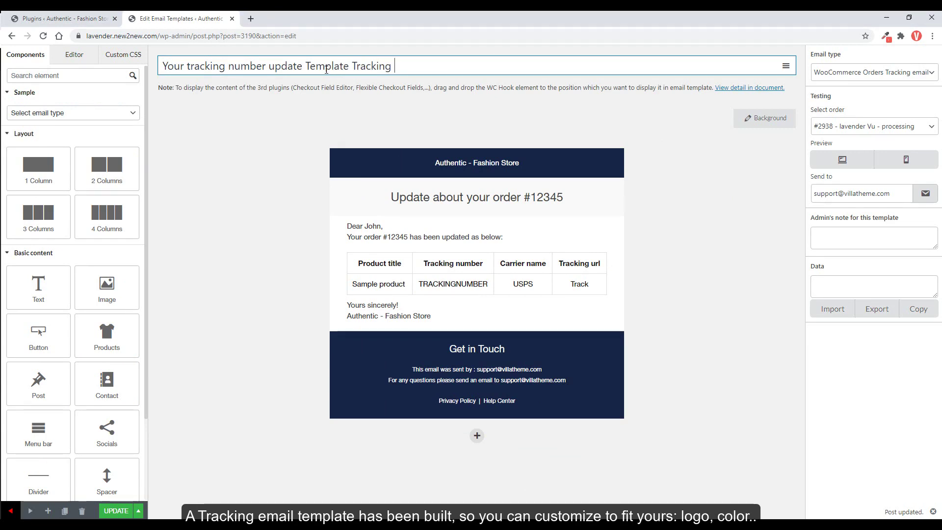
pyautogui.click(467, 167)
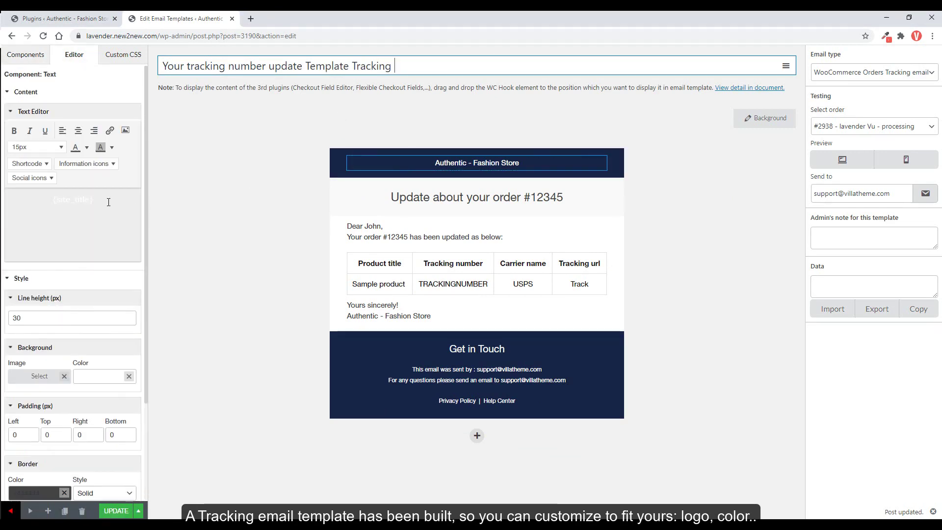
pyautogui.moveTo(98, 198); pyautogui.dragTo(41, 210)
pyautogui.write('VILLATHEME')
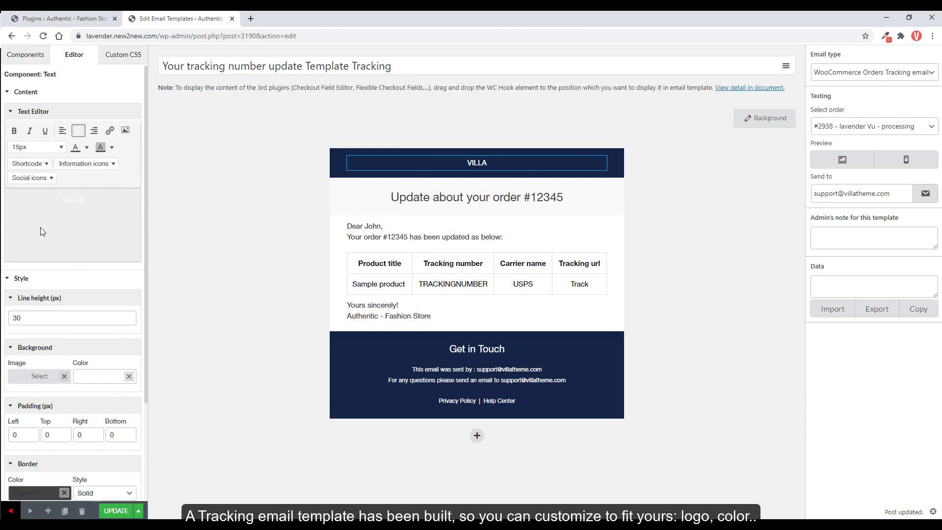
# Add a menu bar with links Home, My Account and Shop, emptying the fourth link.
pyautogui.click(26, 54)
pyautogui.scroll(-1, 64, 255)
pyautogui.moveTo(54, 285); pyautogui.dragTo(484, 178)
pyautogui.tripleClick(104, 131)
pyautogui.write('Home')
pyautogui.tripleClick(104, 202)
pyautogui.write('My Account')
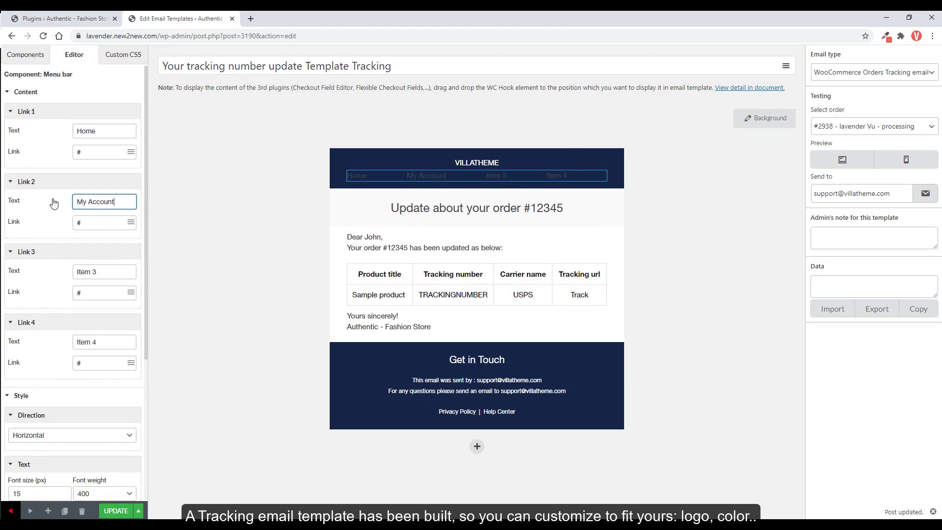
pyautogui.tripleClick(86, 271)
pyautogui.write('Shop')
pyautogui.tripleClick(83, 342)
pyautogui.press('BackSpace')
# Make the menu bar text white and give it a top padding of 20.
pyautogui.scroll(-4, 121, 316)
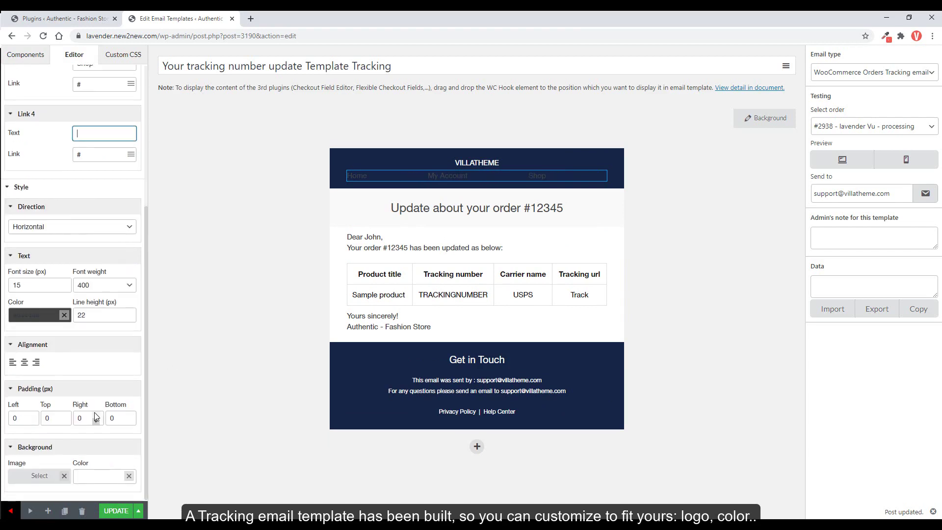
pyautogui.click(49, 316)
pyautogui.click(17, 338)
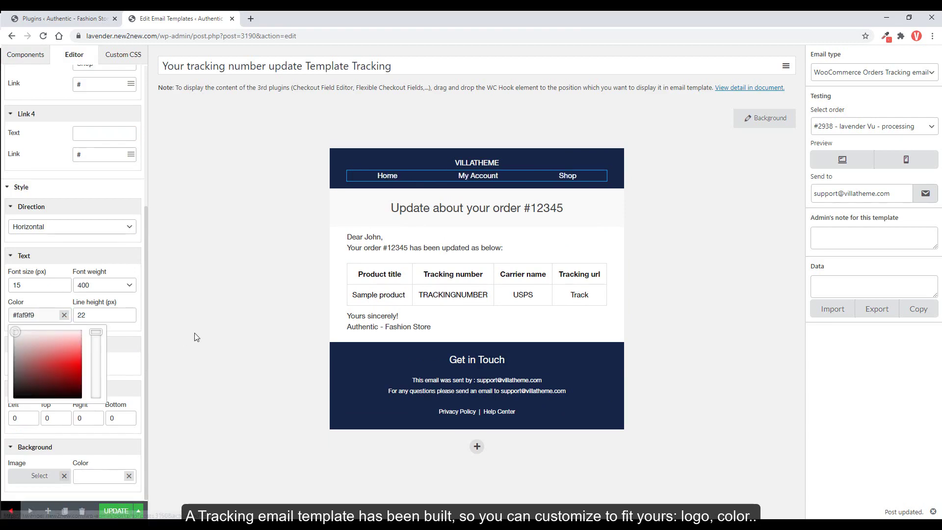
pyautogui.click(56, 418)
pyautogui.write('20')
pyautogui.click(227, 395)
# Add a products row sourced by Category with three products per row.
pyautogui.scroll(1, 80, 206)
pyautogui.moveTo(38, 161); pyautogui.dragTo(399, 356)
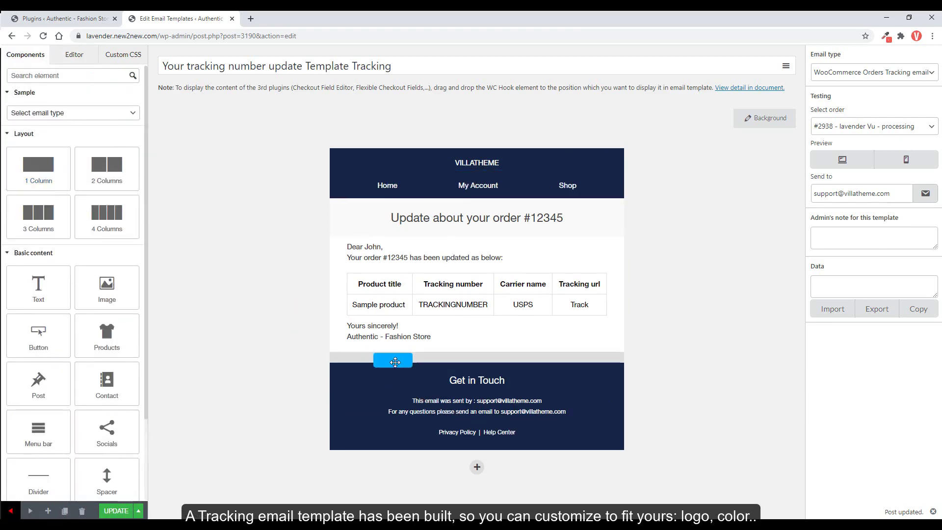
pyautogui.scroll(-2, 69, 347)
pyautogui.moveTo(106, 236); pyautogui.dragTo(373, 364)
pyautogui.scroll(3, 73, 246)
pyautogui.click(54, 140)
pyautogui.click(51, 169)
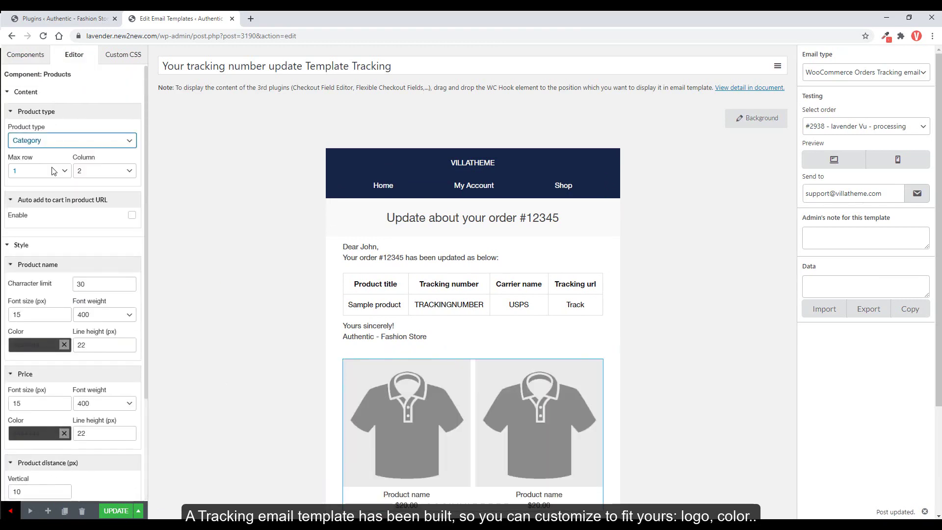
pyautogui.click(74, 140)
pyautogui.click(83, 187)
pyautogui.click(104, 170)
pyautogui.click(93, 202)
# Add a 'Maybe you like' heading above the products, 16px, coloured and bold.
pyautogui.click(153, 248)
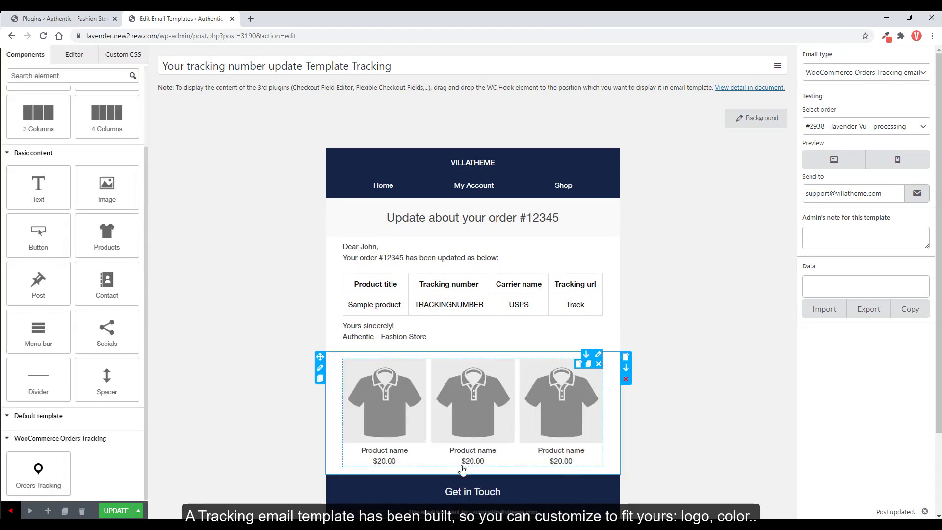
pyautogui.scroll(5, 64, 274)
pyautogui.moveTo(384, 374); pyautogui.dragTo(384, 365)
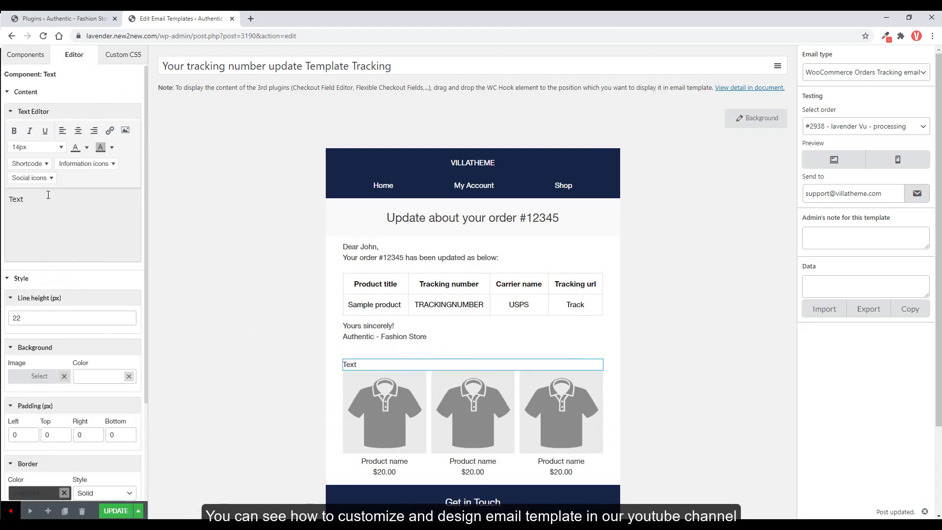
pyautogui.write('Maybe you li')
pyautogui.moveTo(46, 199); pyautogui.dragTo(67, 199)
pyautogui.click(37, 147)
pyautogui.click(21, 219)
pyautogui.click(87, 147)
pyautogui.click(71, 163)
pyautogui.hotkey('ctrl', 'b')
# Give the 'Maybe you like' heading a bottom padding of 20.
pyautogui.scroll(-3, 129, 319)
pyautogui.click(112, 309)
pyautogui.write('20')
pyautogui.click(235, 358)
pyautogui.scroll(-2, 235, 361)
pyautogui.scroll(2, 234, 361)
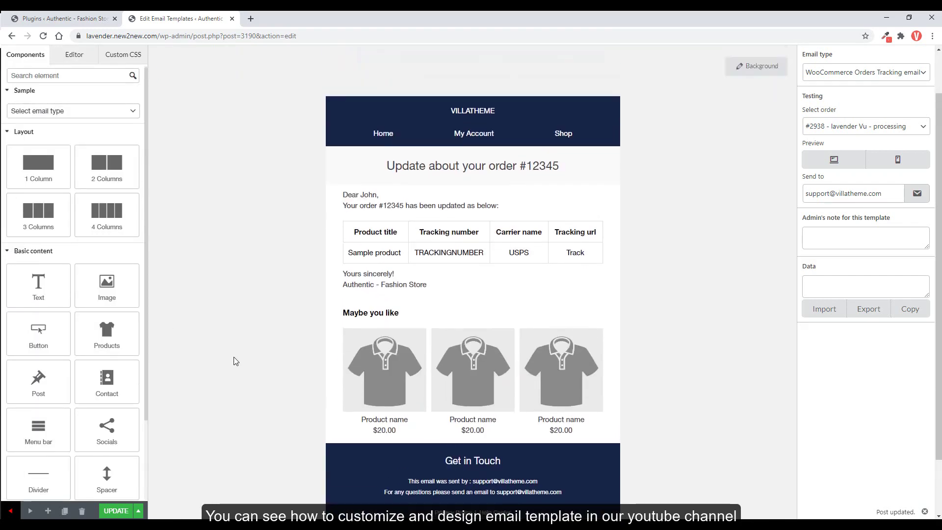
# Check the desktop preview with real order data, then save the template with UPDATE and return to Plugins.
pyautogui.click(829, 166)
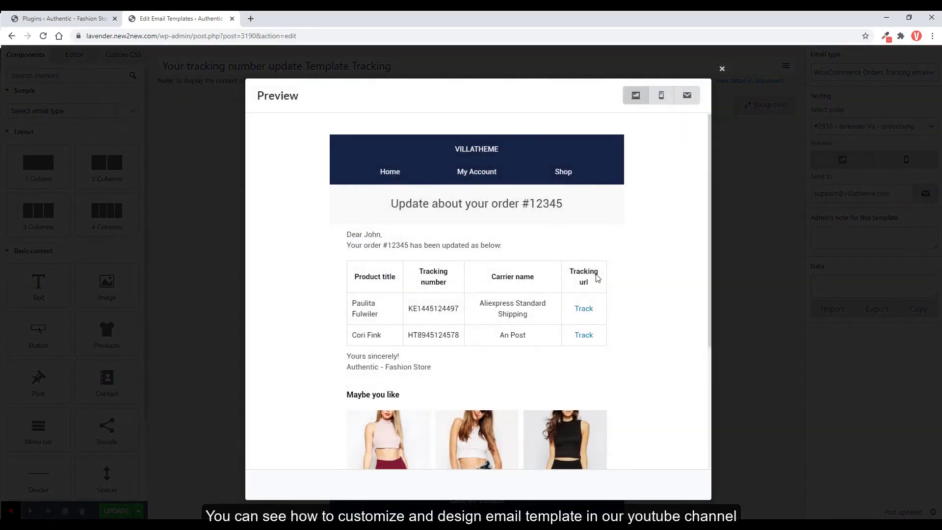
pyautogui.scroll(-4, 597, 274)
pyautogui.scroll(-2, 597, 278)
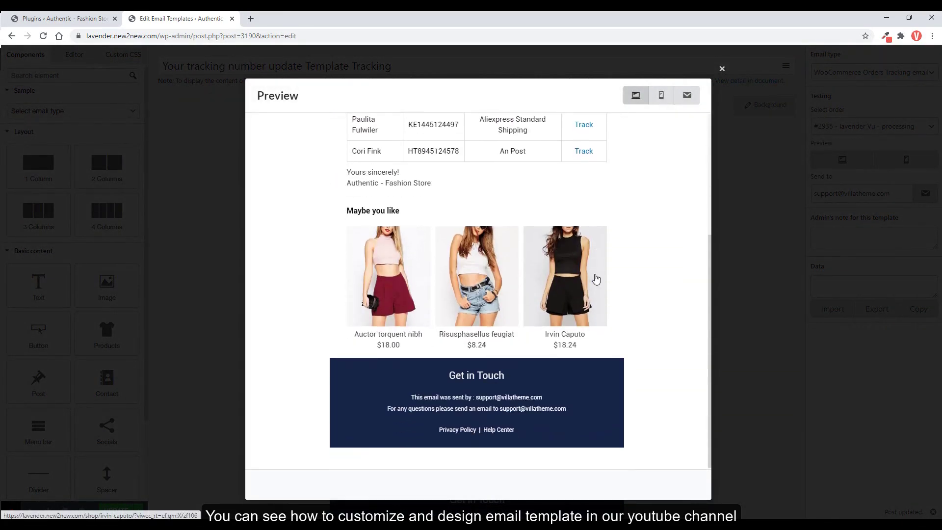
pyautogui.scroll(4, 597, 278)
pyautogui.press('Escape')
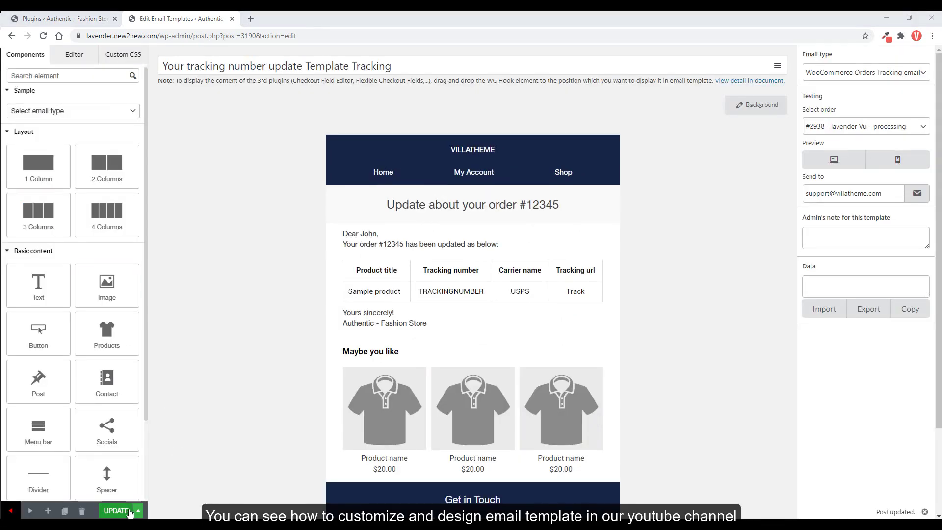
pyautogui.click(128, 510)
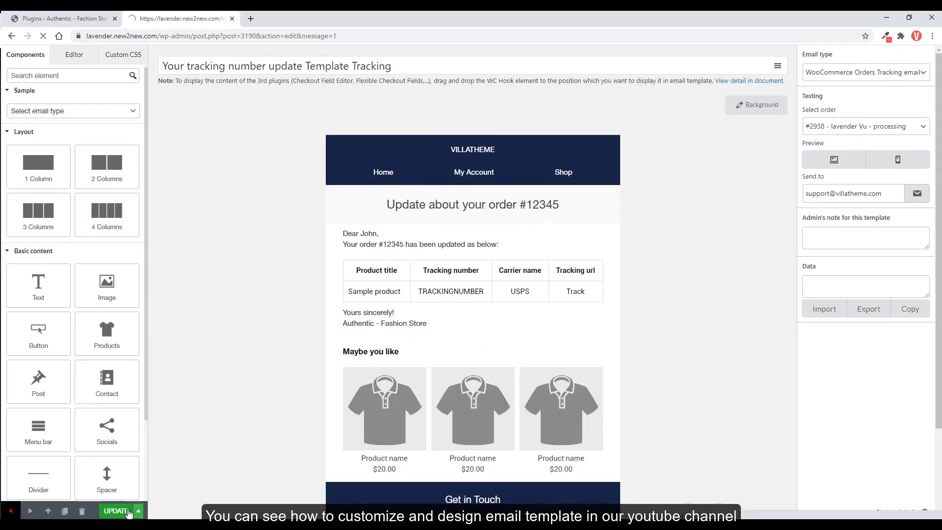
pyautogui.click(69, 18)
# Browse the list of all email templates.
pyautogui.moveTo(43, 109)
pyautogui.click(98, 115)
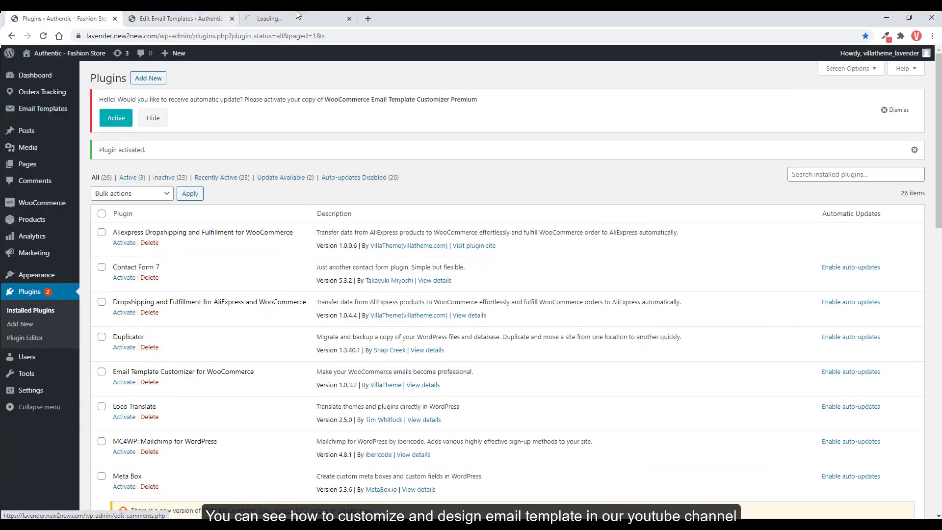
pyautogui.scroll(-2, 309, 290)
pyautogui.scroll(2, 299, 276)
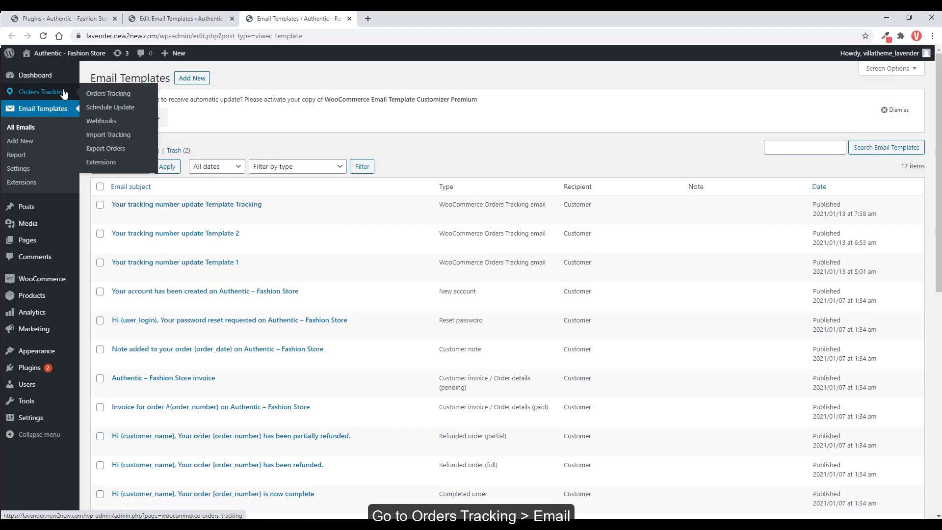
# Assign (#3190) Template Tracking as the Orders Tracking email template and save the settings.
pyautogui.middleClick(63, 93)
pyautogui.click(398, 20)
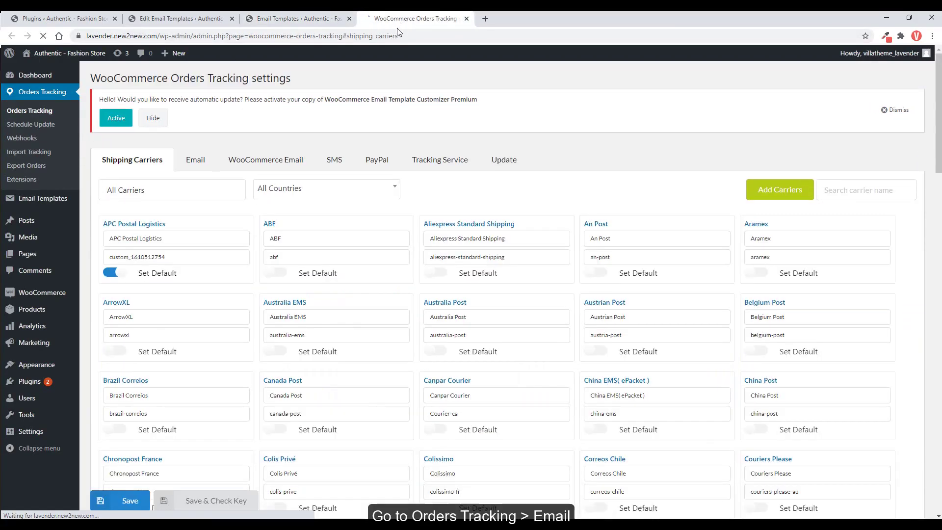
pyautogui.click(206, 162)
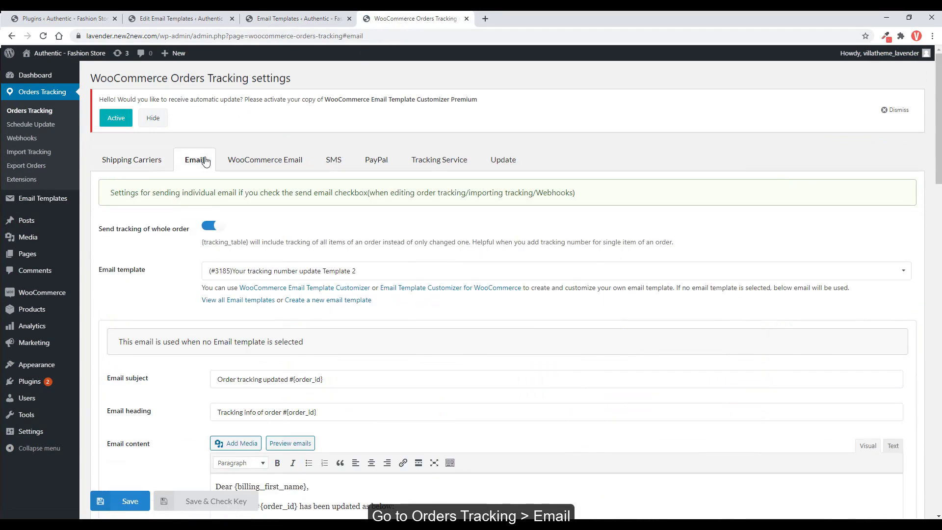
pyautogui.scroll(-1, 256, 232)
pyautogui.click(308, 227)
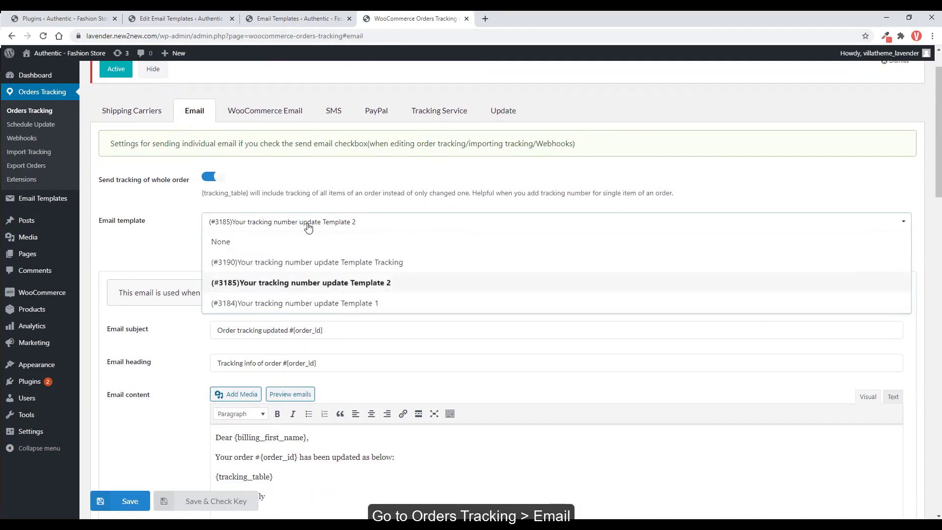
pyautogui.click(303, 263)
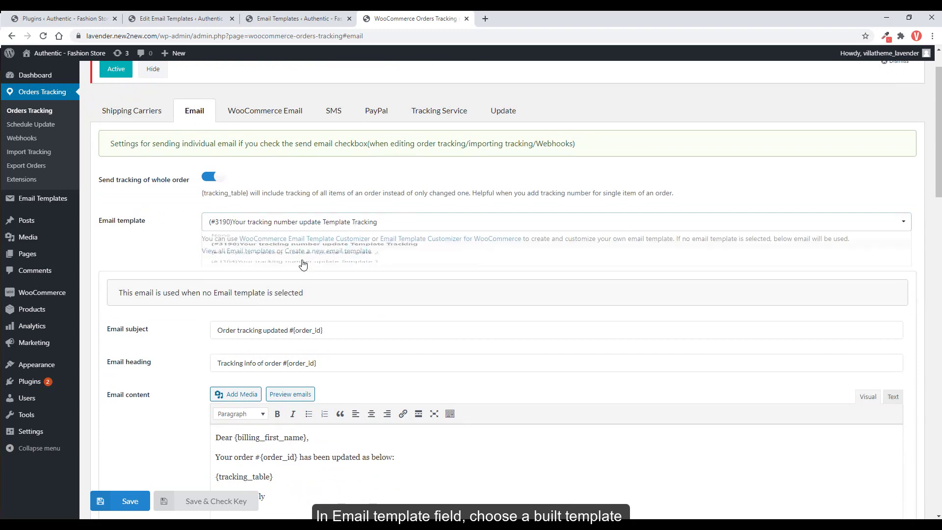
pyautogui.click(146, 498)
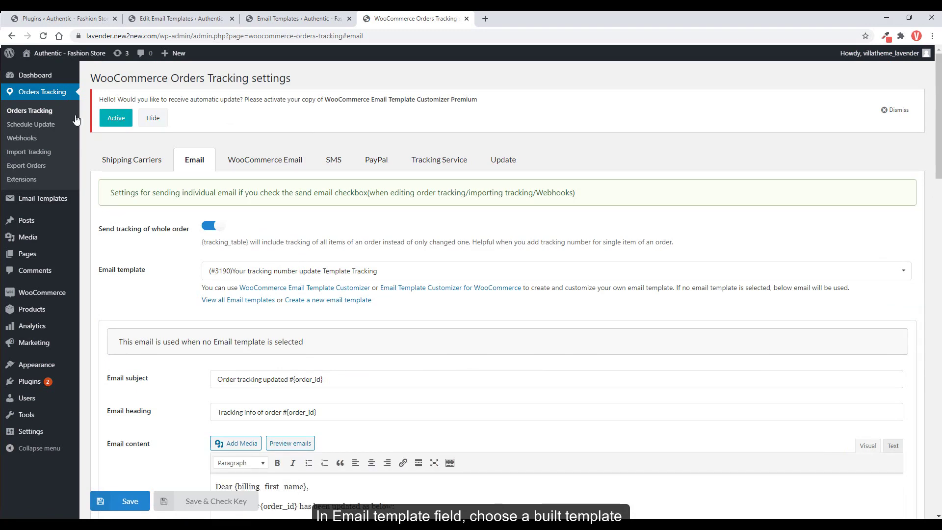
pyautogui.middleClick(94, 307)
pyautogui.click(506, 15)
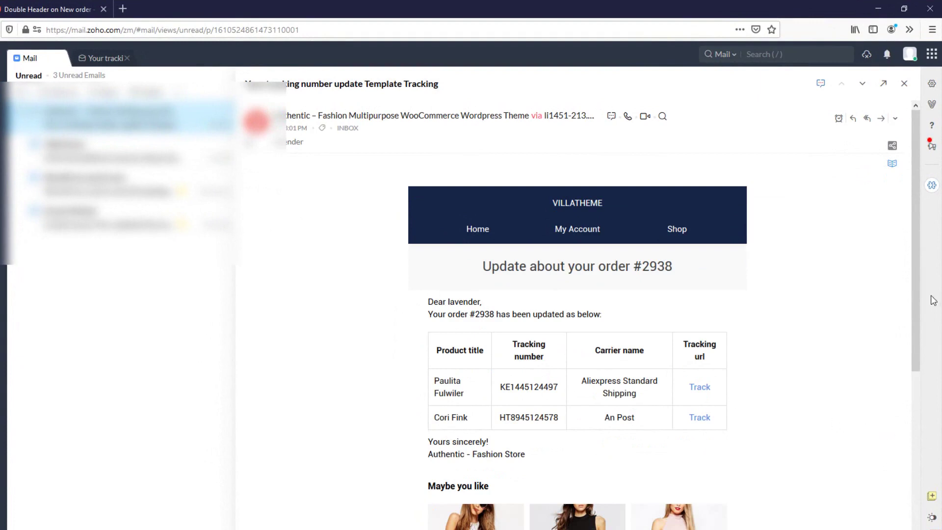
# Scroll the order #2938 email to view the VILLATHEME header, tracking table and Maybe you like products.
pyautogui.moveTo(915, 297); pyautogui.dragTo(906, 333)
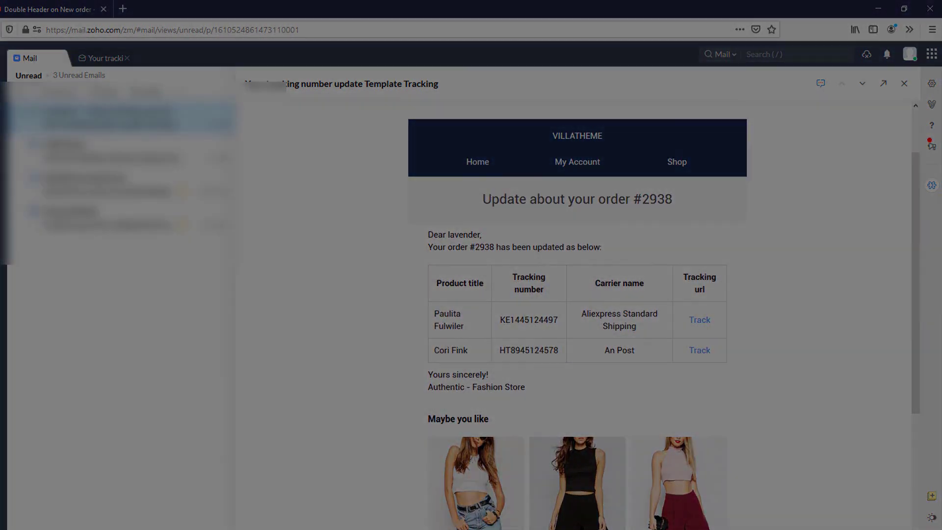